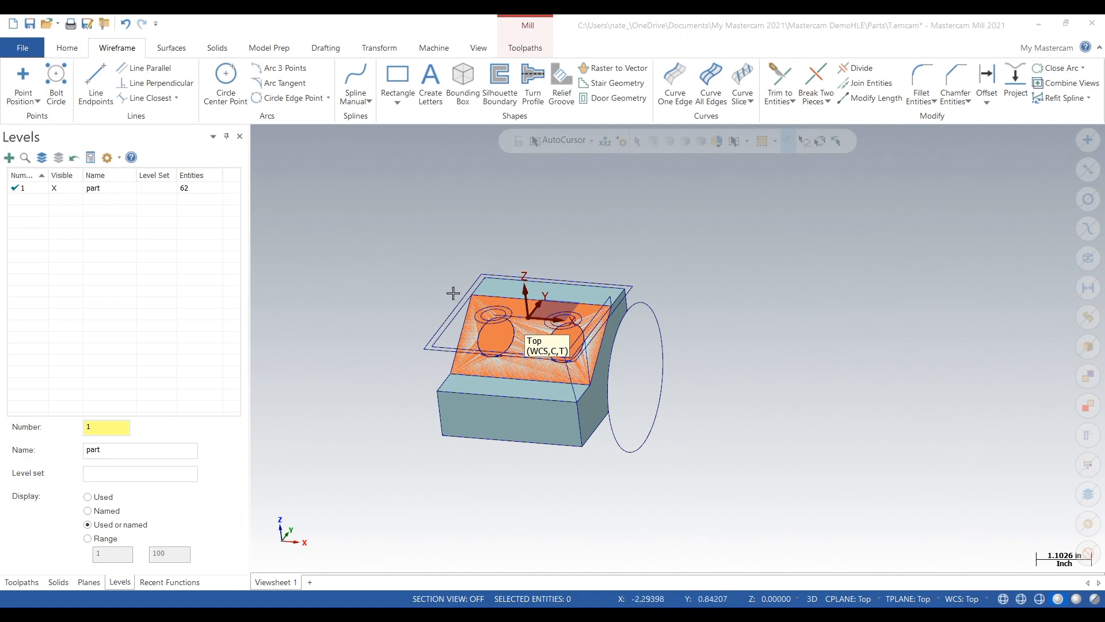
Create level 2 and name it "wireframe"
middle_click_drag(368, 309, 618, 269)
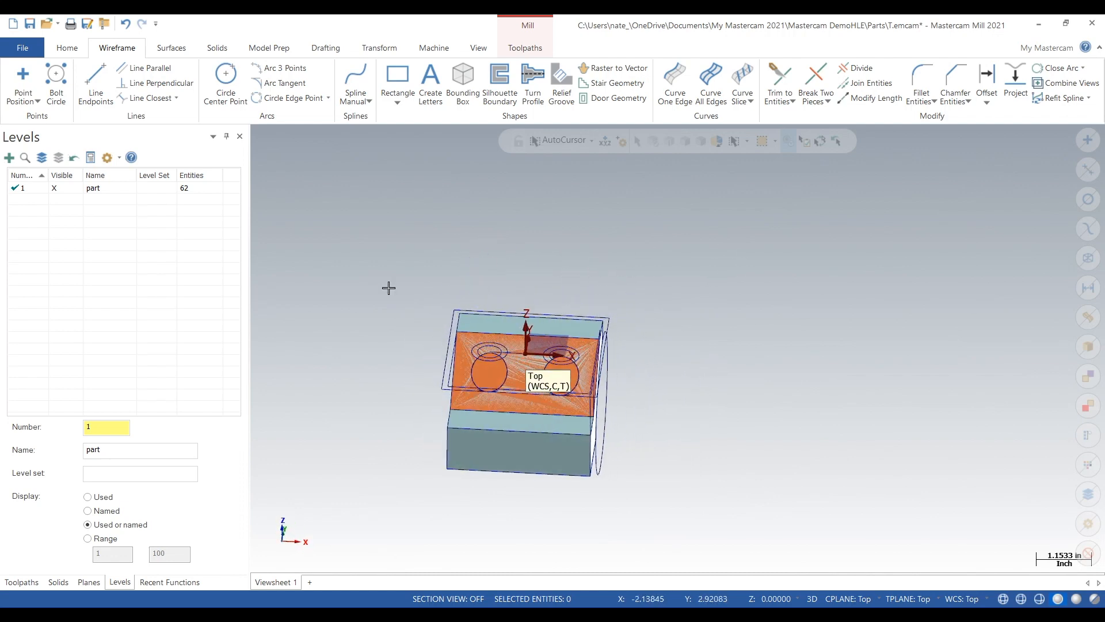
left_click(31, 583)
left_click(121, 582)
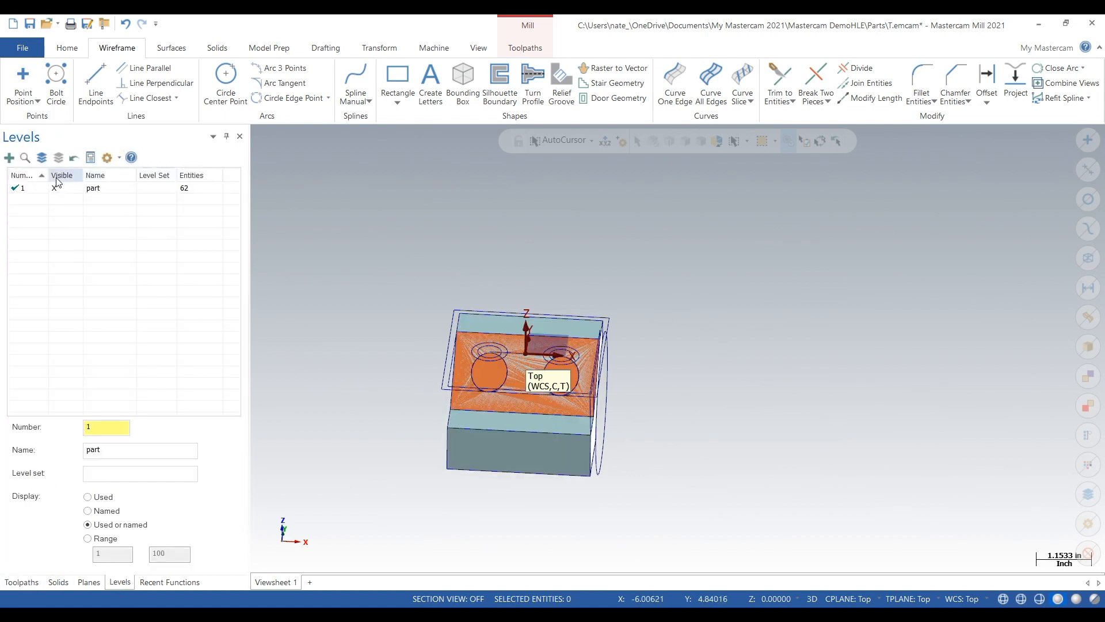
double_click(109, 428)
key("Return")
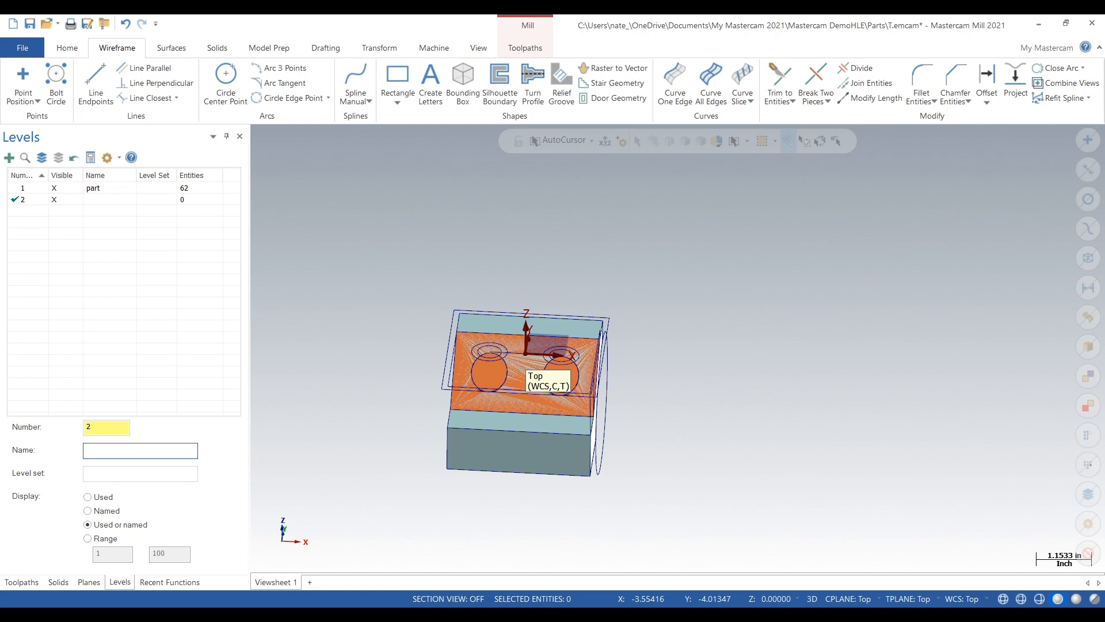
type("wireframe")
Select all wireframe entities and move them to level 2
left_click(1086, 259)
right_click(587, 202)
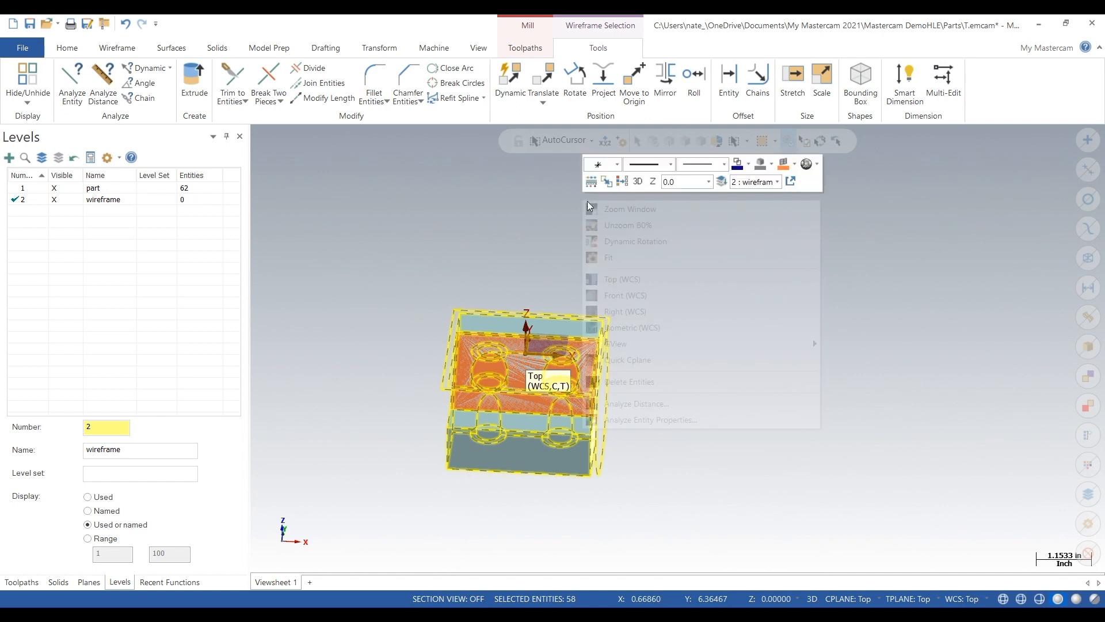
left_click(722, 182)
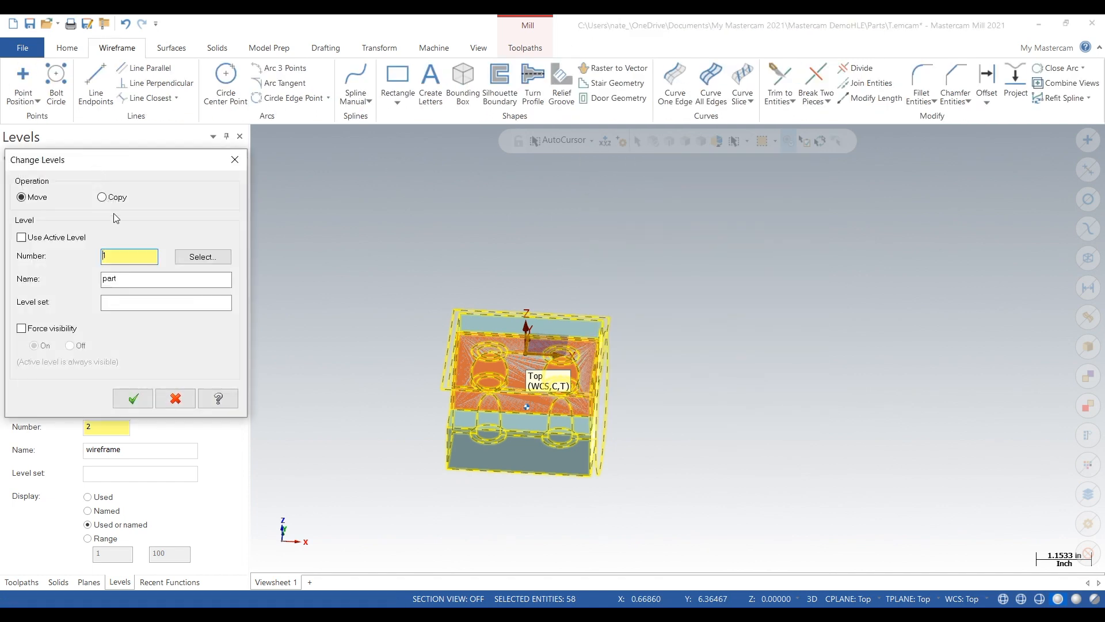
double_click(127, 257)
type("2")
left_click(133, 400)
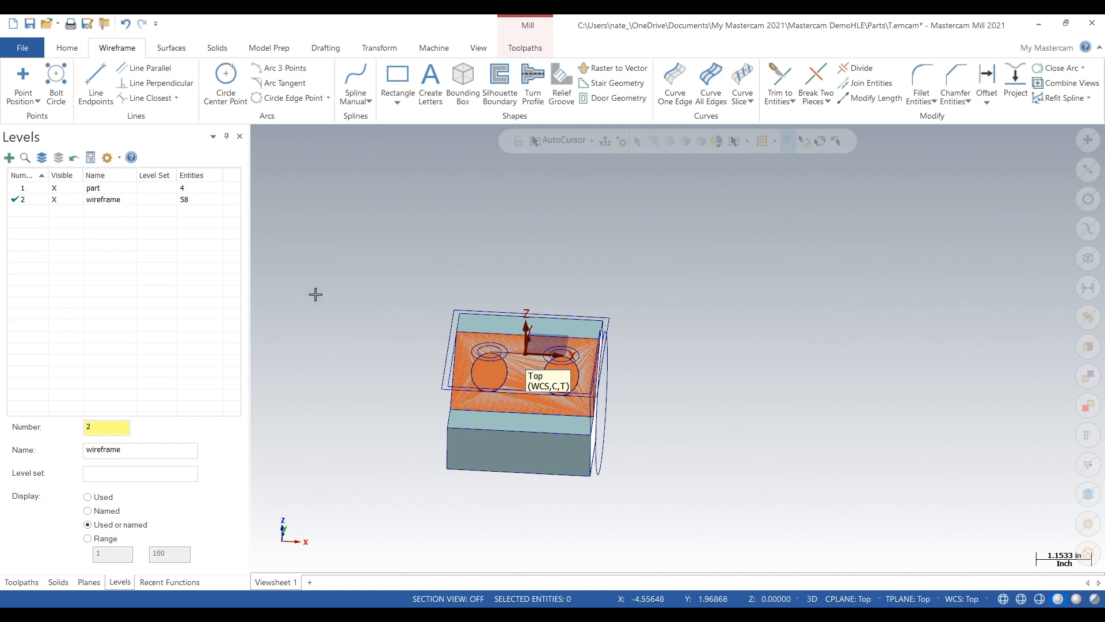
Make the part level active and check the wireframe level's contents by hiding and reshowing it
scroll(315, 294, "down", 1)
left_click(26, 189)
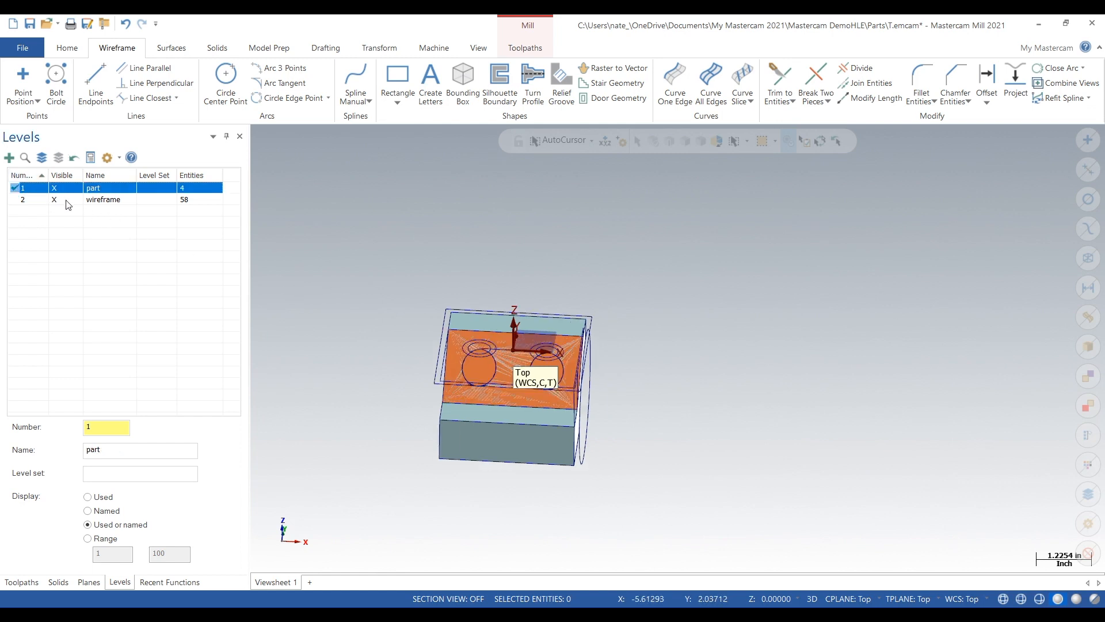
left_click(66, 200)
left_click(66, 200)
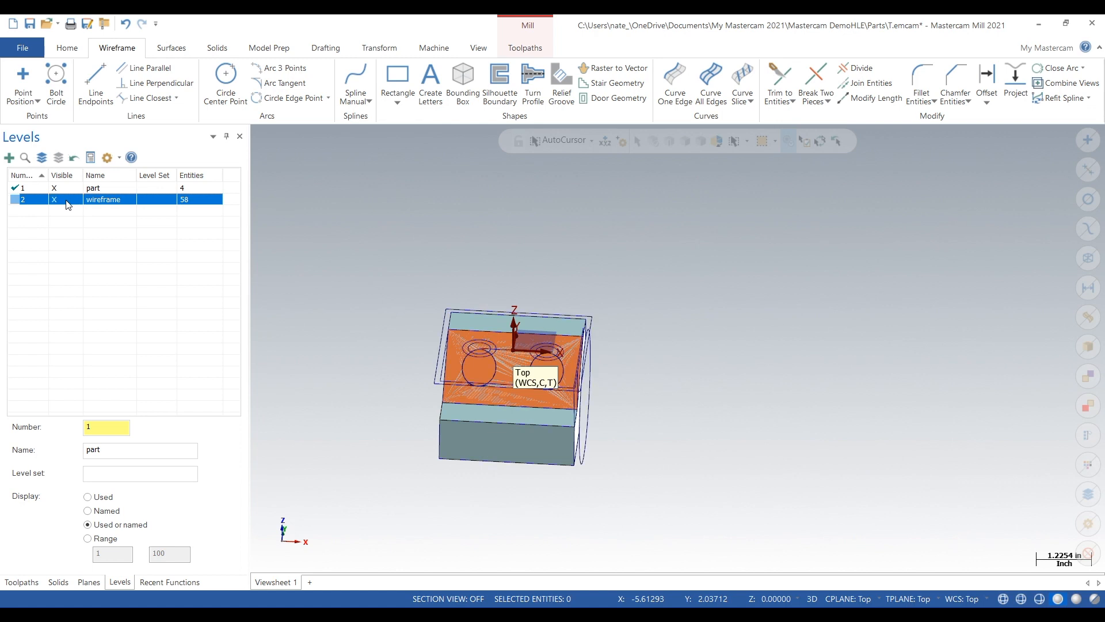
Create level 3 and name it "stock"
left_click(112, 430)
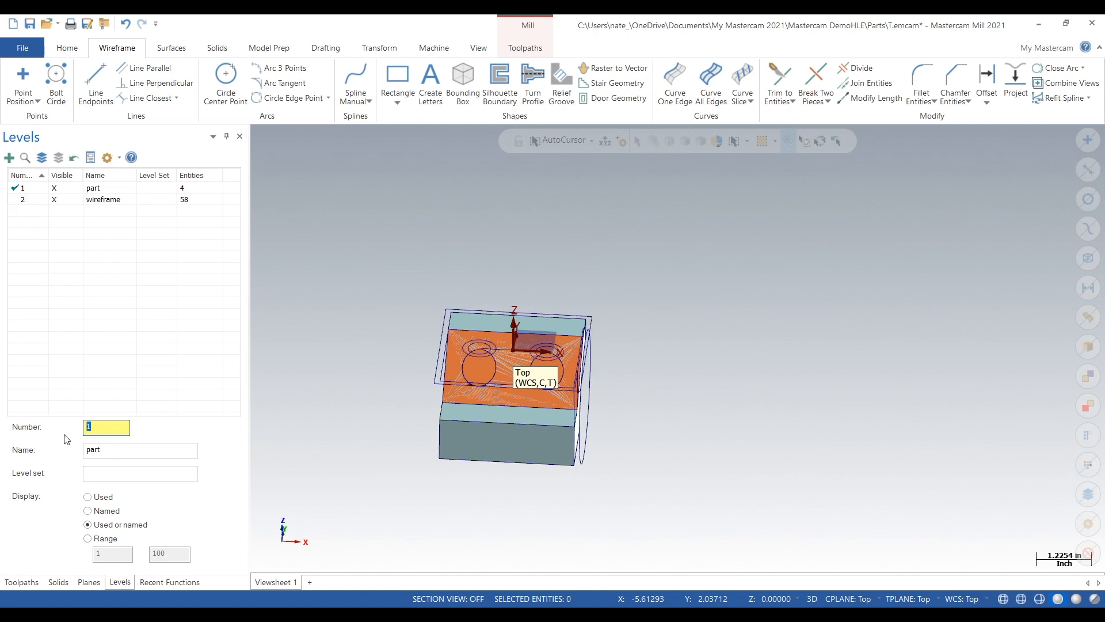
type("3")
key("Tab")
type("stock")
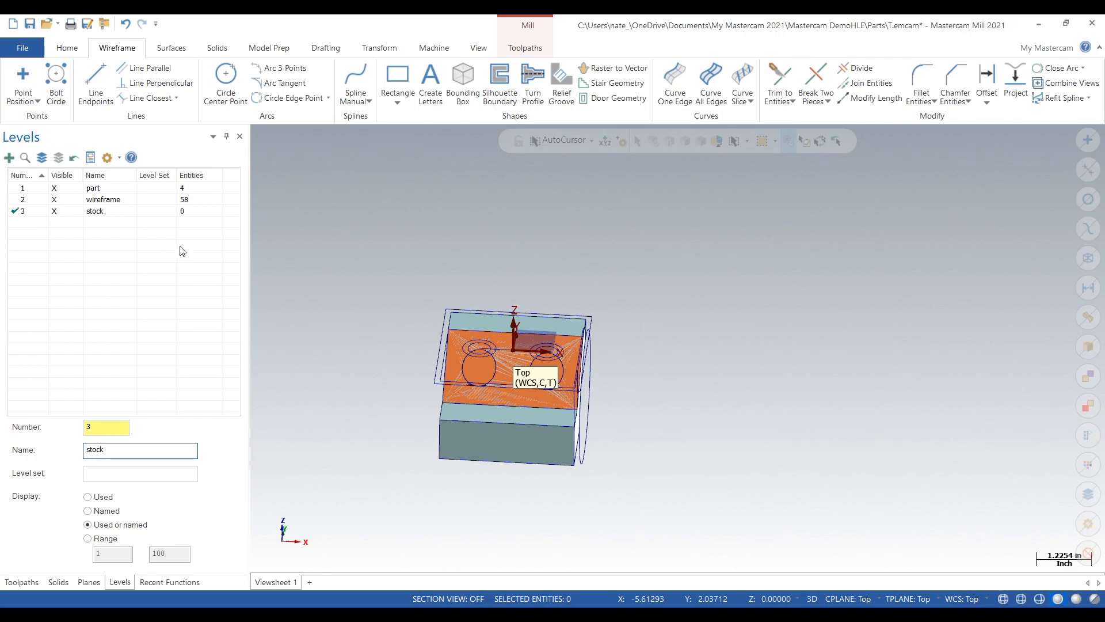
Move the four lines of the outer rectangle around the part's top to level 3
scroll(355, 343, "up", 1)
left_click(450, 363)
left_click(492, 318)
left_click(636, 325)
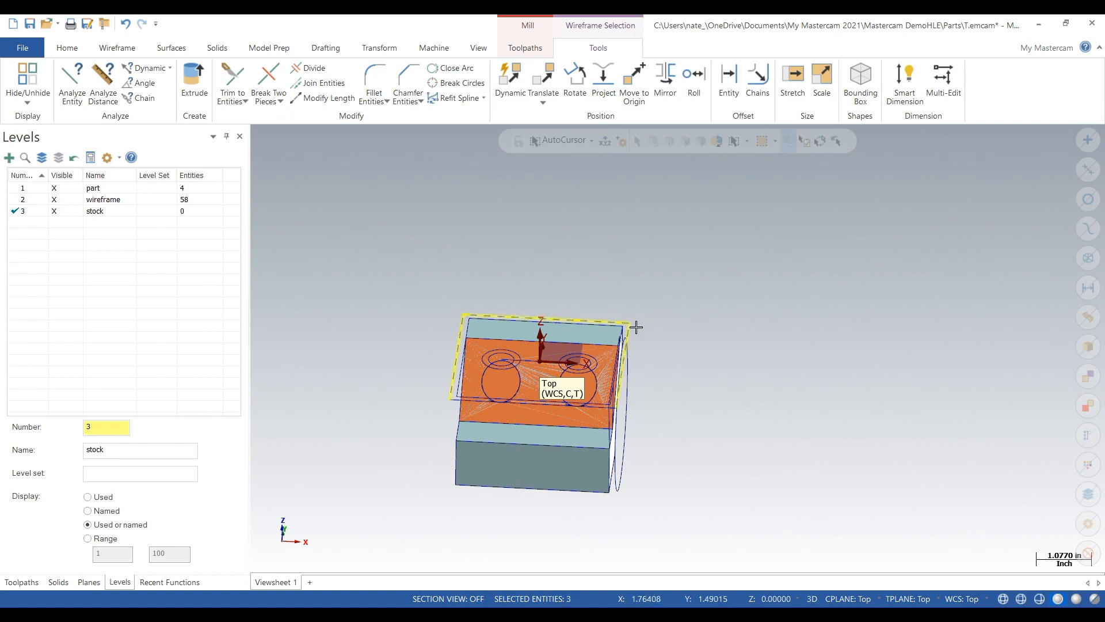
scroll(433, 423, "up", 2)
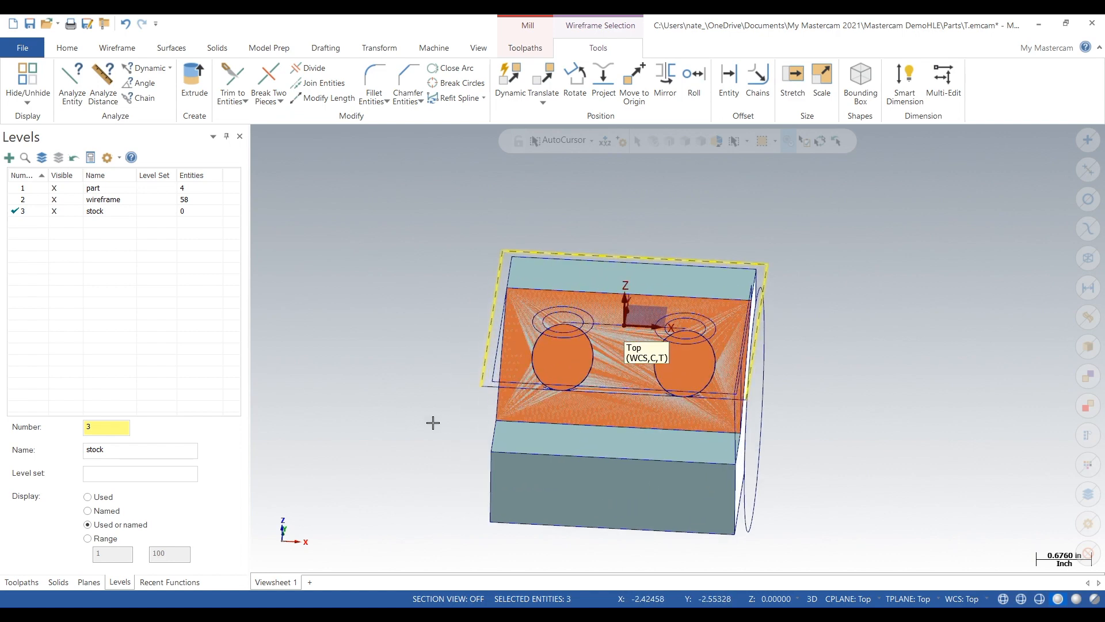
scroll(432, 423, "up", 1)
left_click(485, 363)
right_click(358, 352)
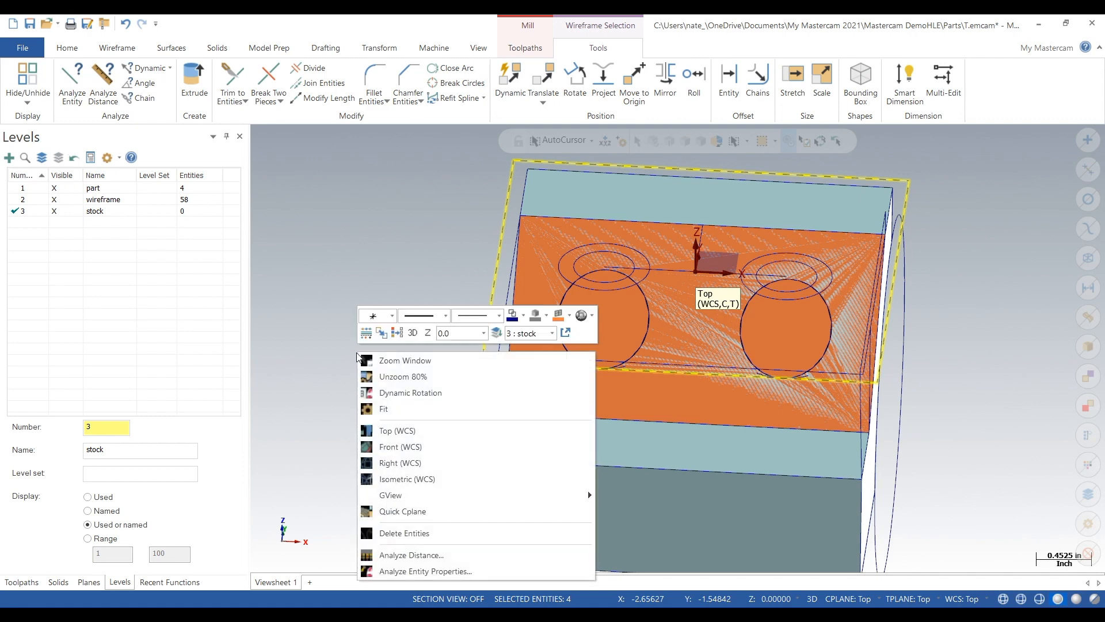
left_click(498, 334)
type("2")
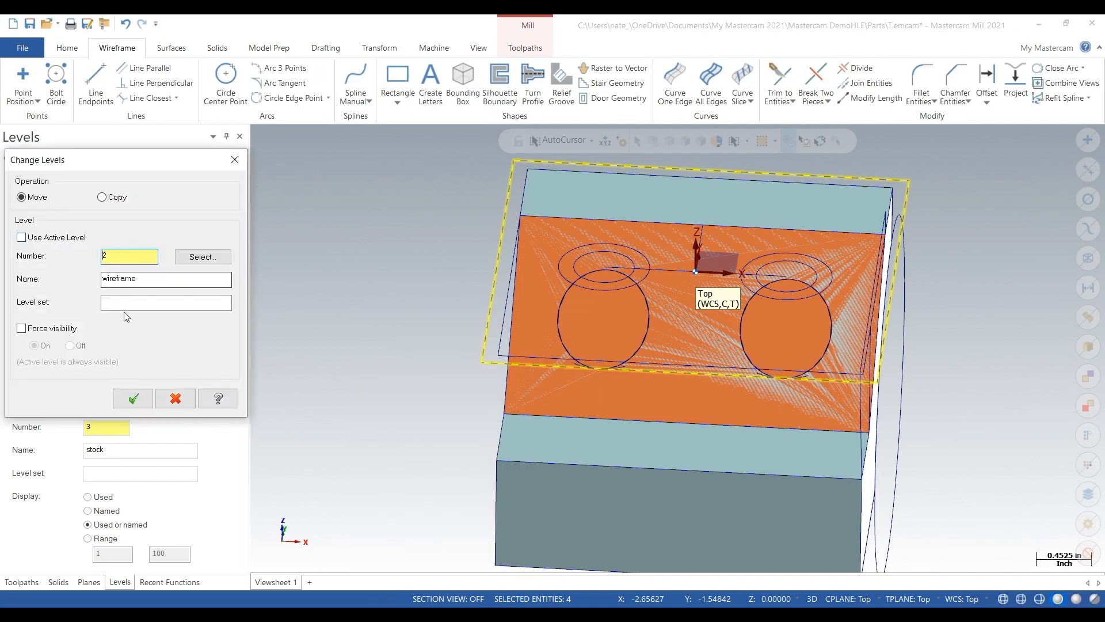
key("BackSpace")
type("3")
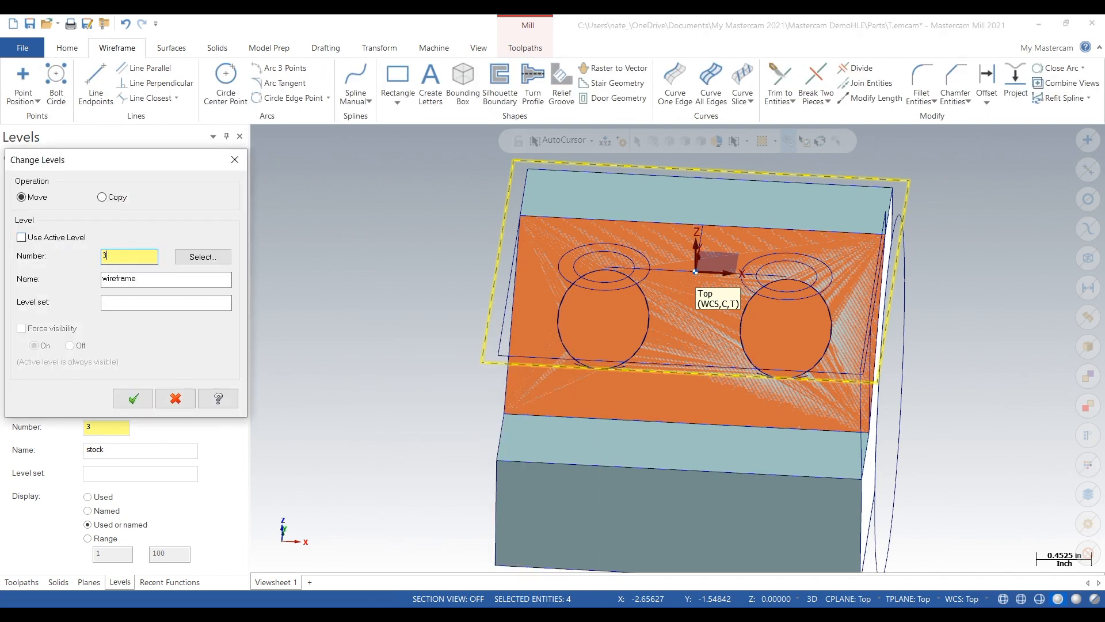
left_click(133, 398)
scroll(346, 285, "down", 4)
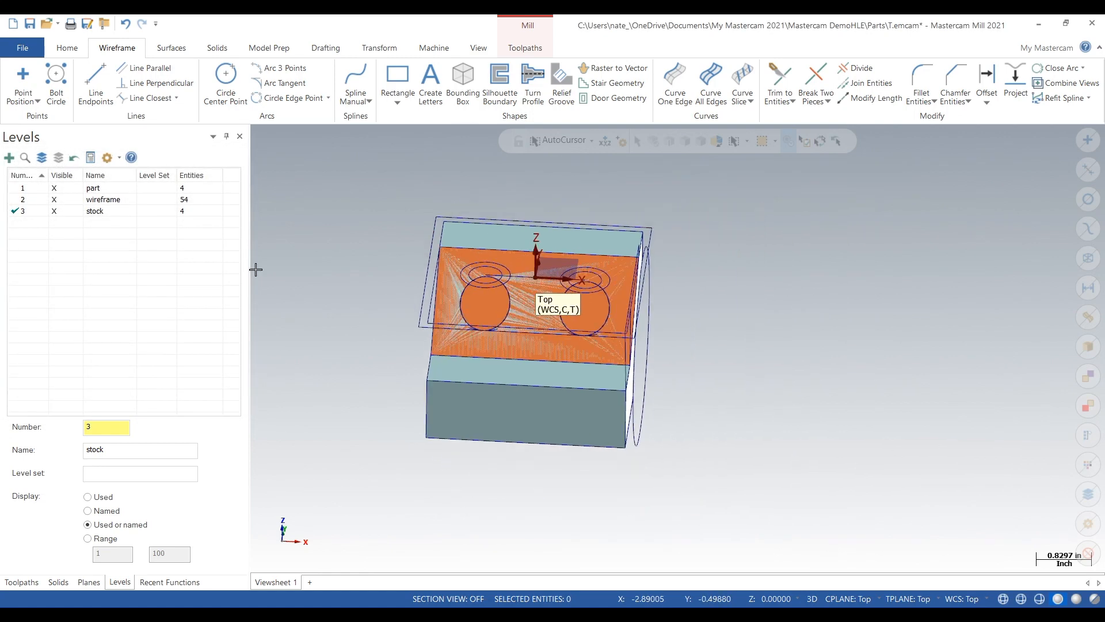
Check the part and stock geometry by activating each level in turn with the wireframe level hidden
left_click(38, 188)
left_click(63, 200)
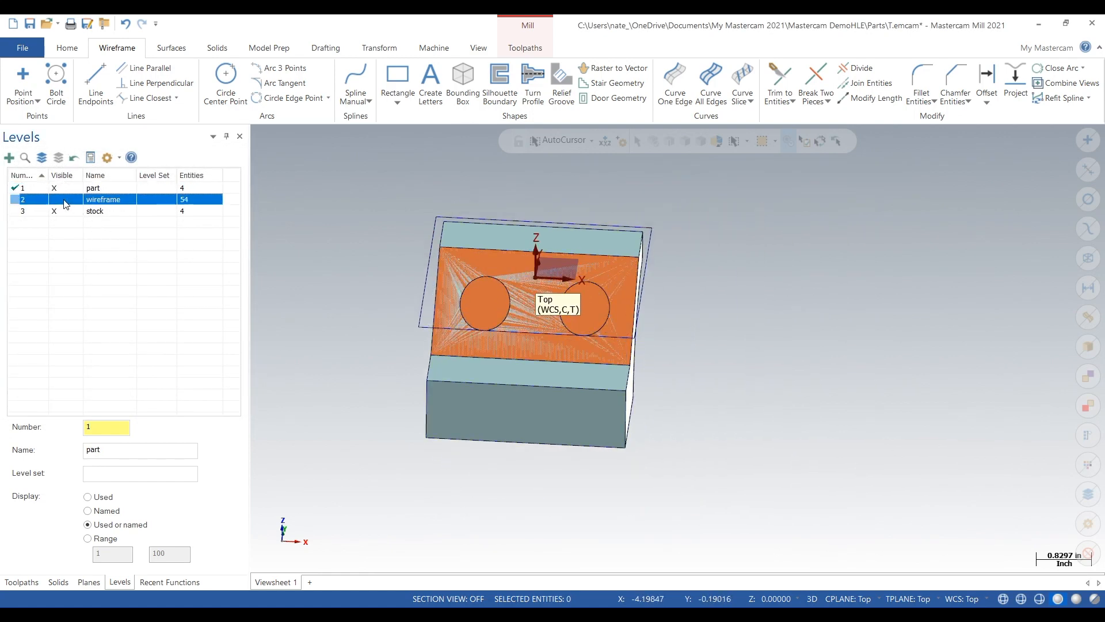
left_click(39, 212)
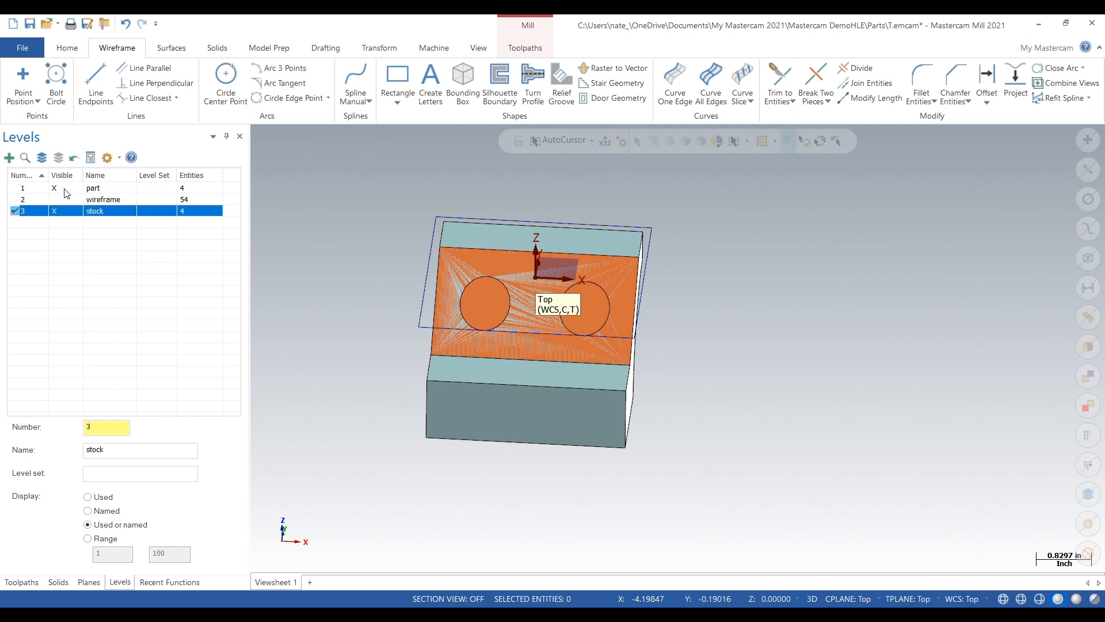
left_click(64, 188)
left_click(44, 189)
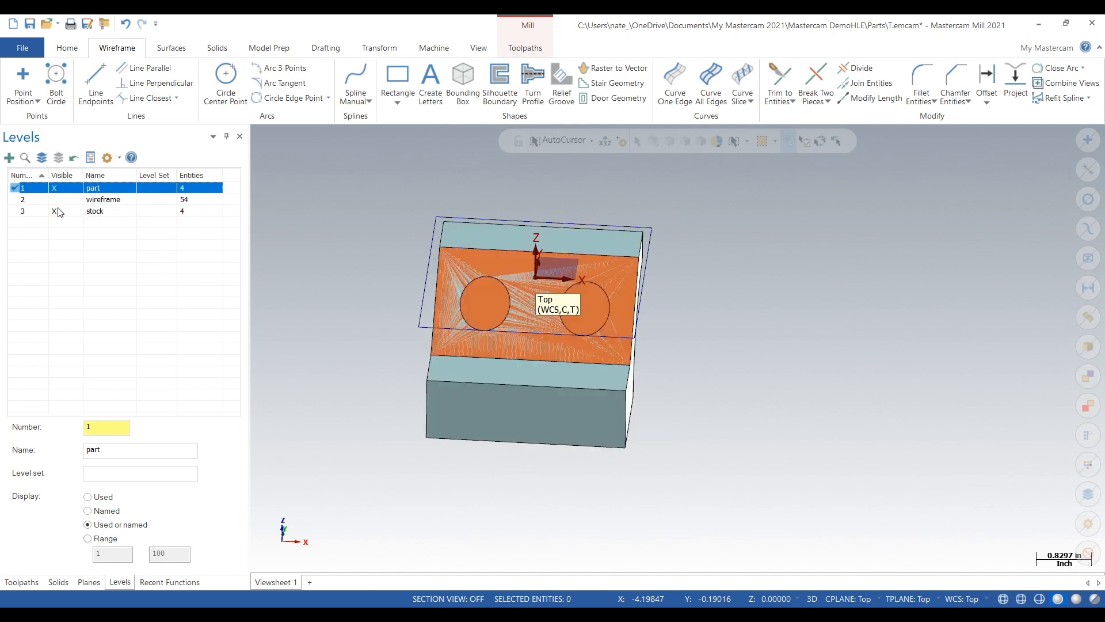
Hide the stock level and make wireframe the active level, briefly hiding the part to check the wireframe alone
left_click(65, 213)
left_click(33, 200)
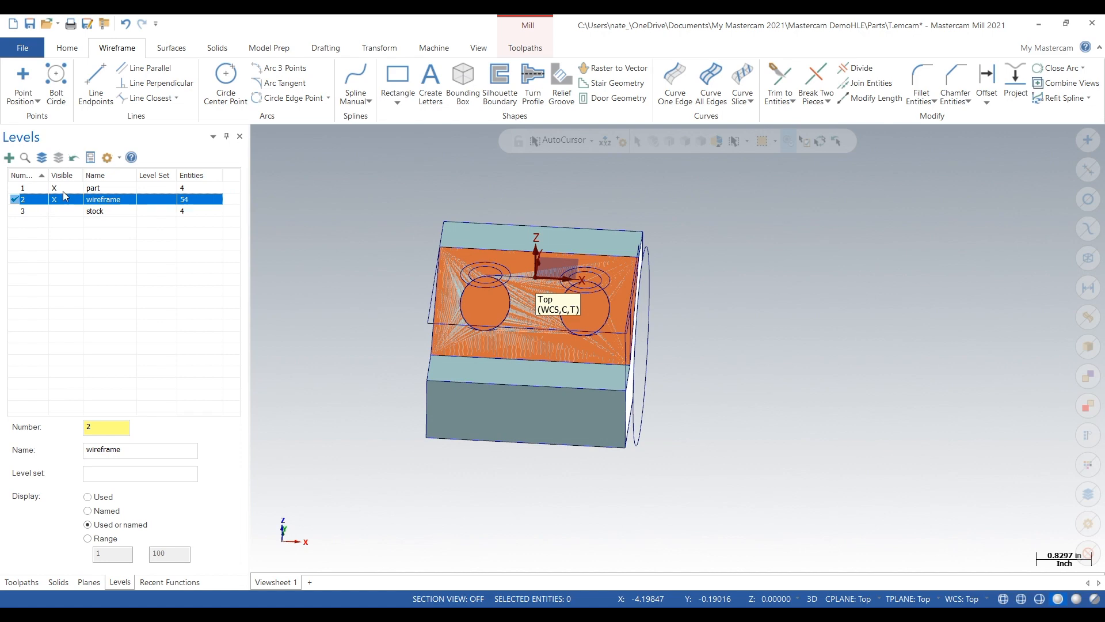
left_click(63, 192)
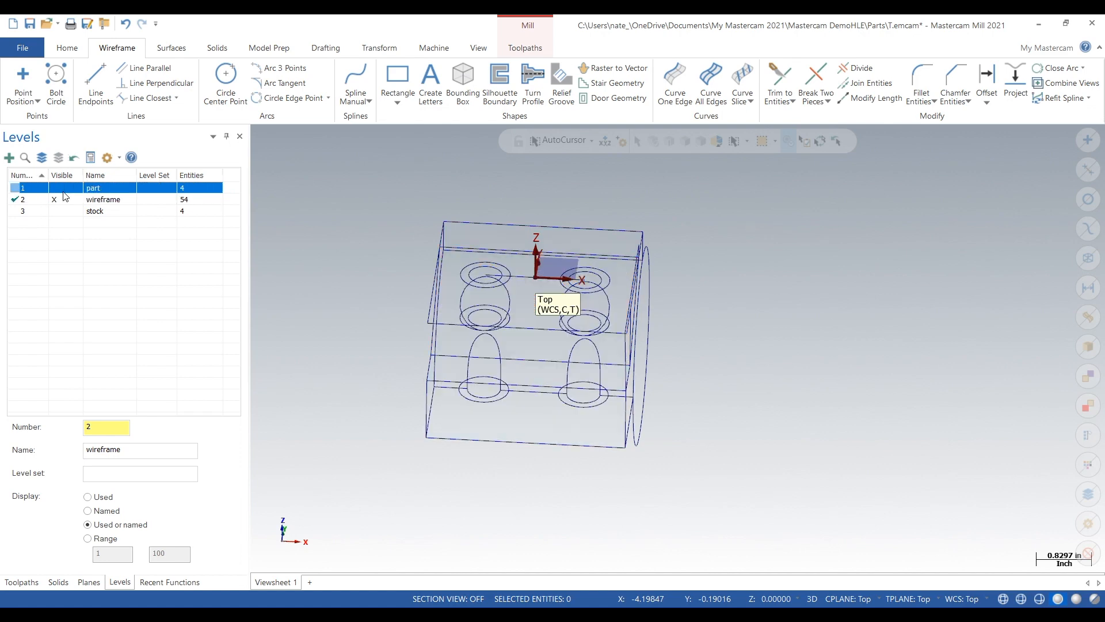
left_click(63, 191)
Create level 4 and name it "profile + holes"
middle_click_drag(837, 313, 683, 310)
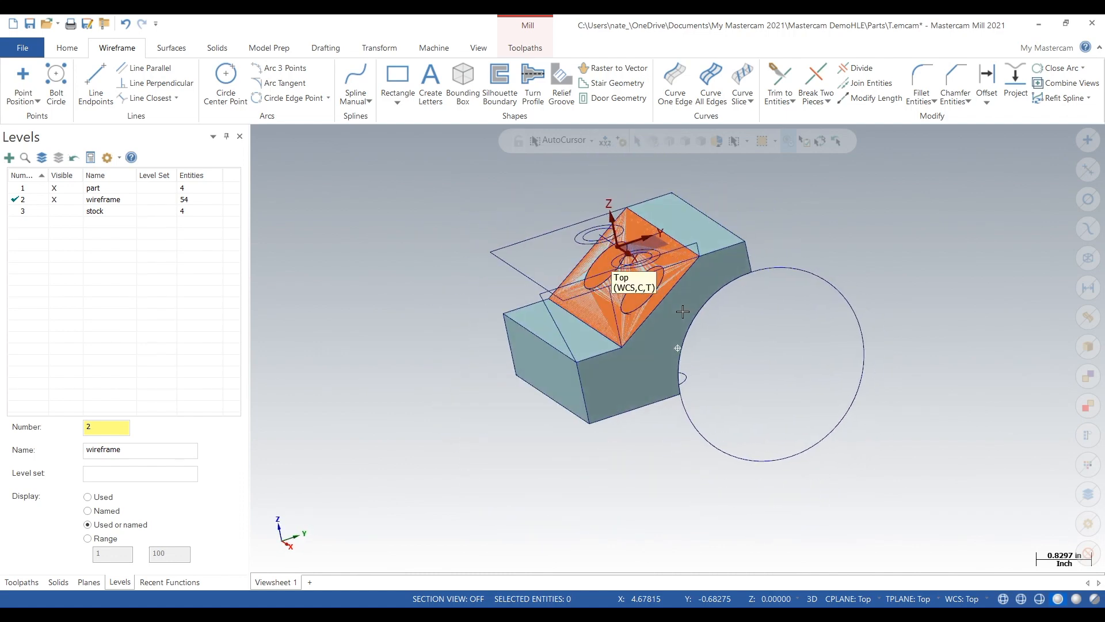
left_click(129, 431)
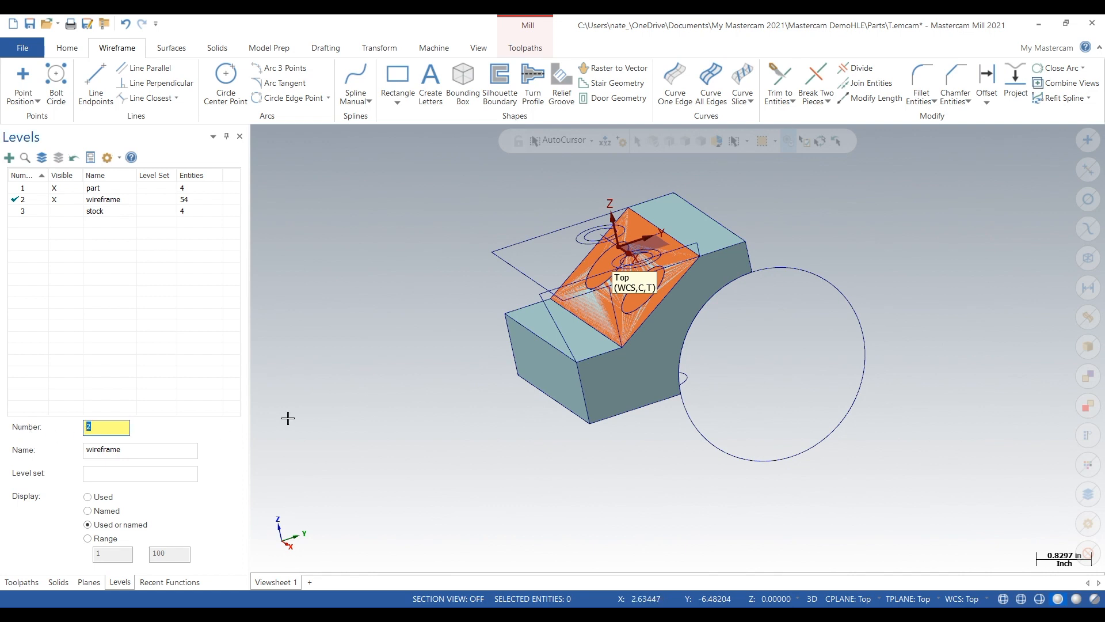
type("4")
key("Tab")
type("p")
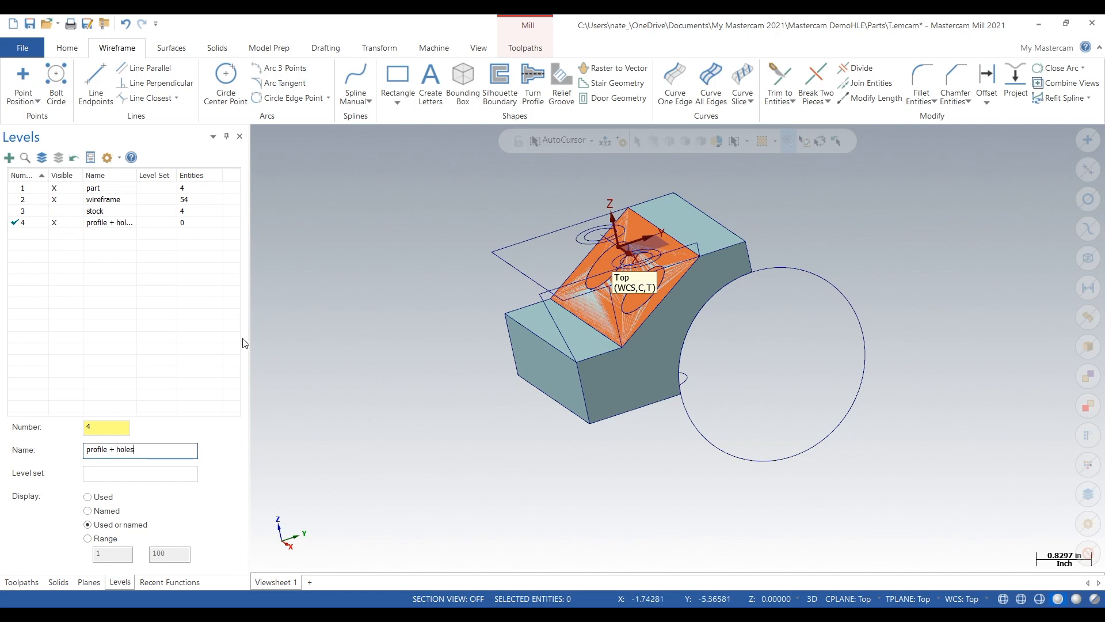
left_click(103, 428)
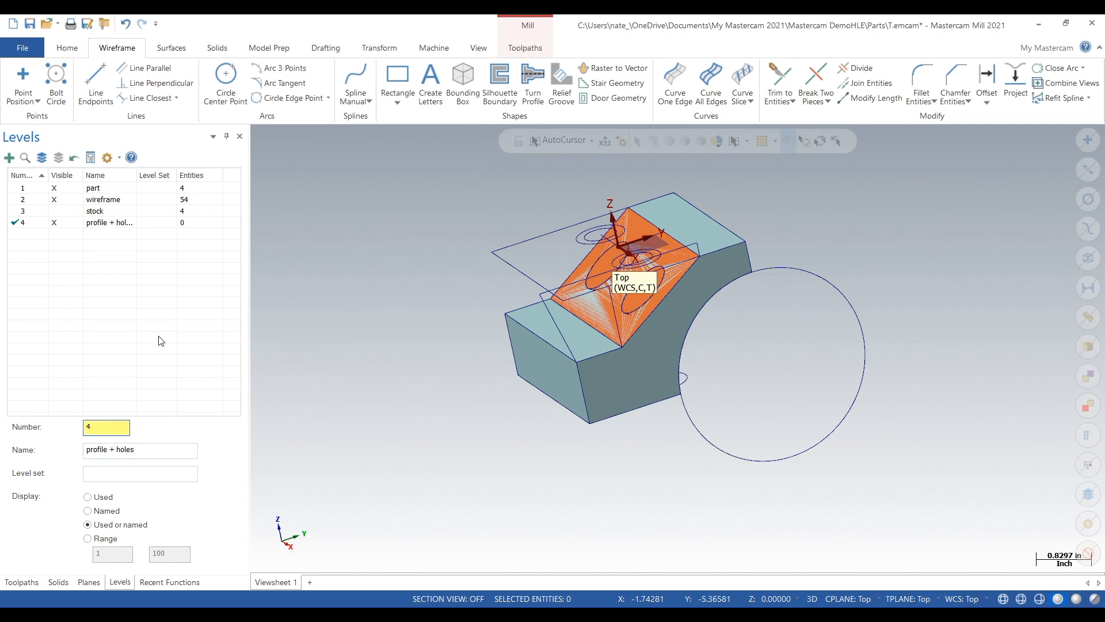
Widen the Name column of the level list, and make wireframe the active level with the part level hidden
left_click_drag(137, 174, 151, 174)
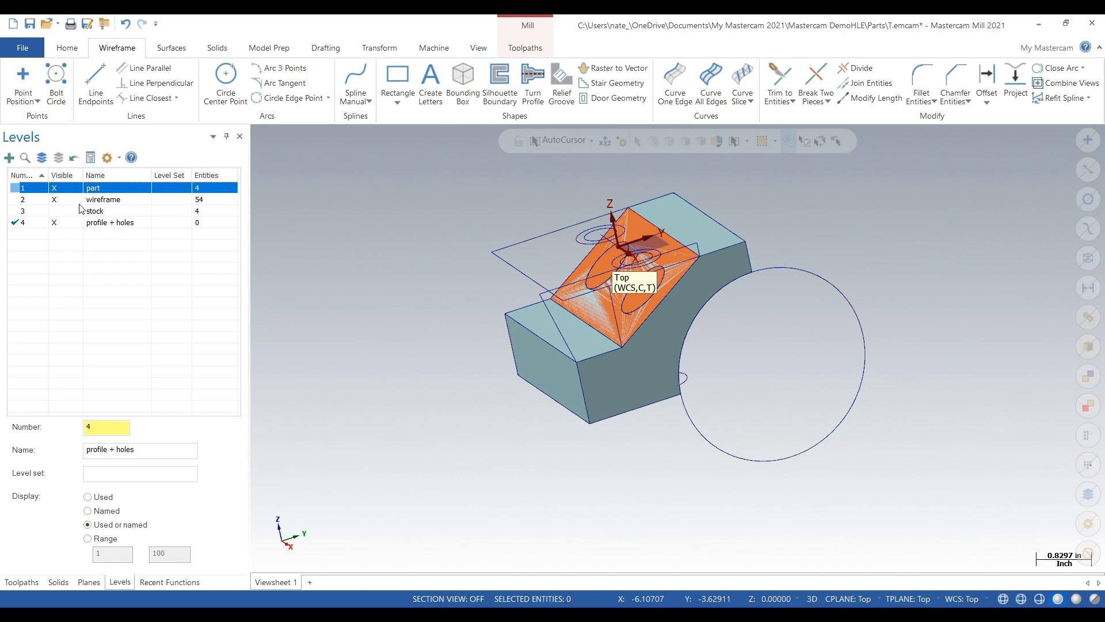
left_click(38, 200)
left_click(54, 190)
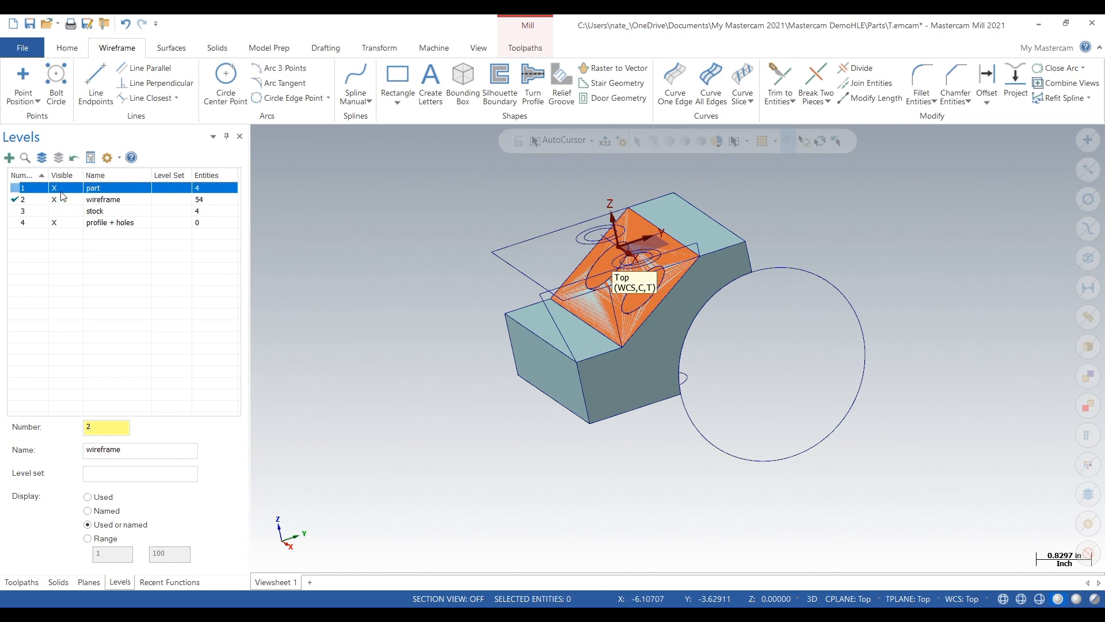
Move the rectangular outline and the four hole circles on the top plane to level 4, "profile + holes"
left_click(534, 238)
left_click(511, 263)
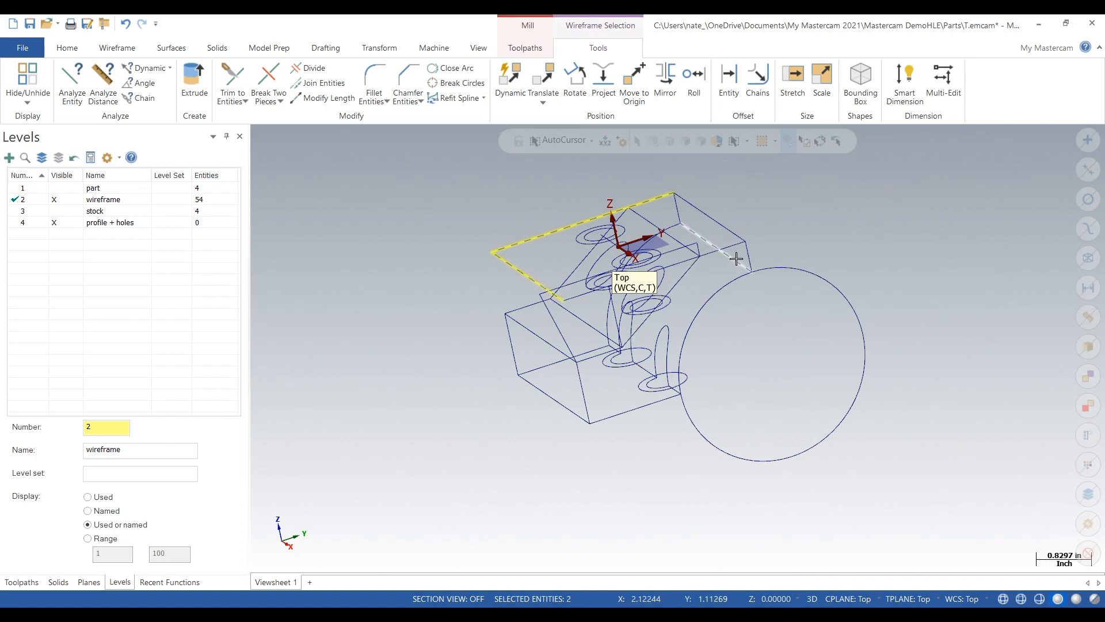
left_click(721, 247)
left_click(714, 248)
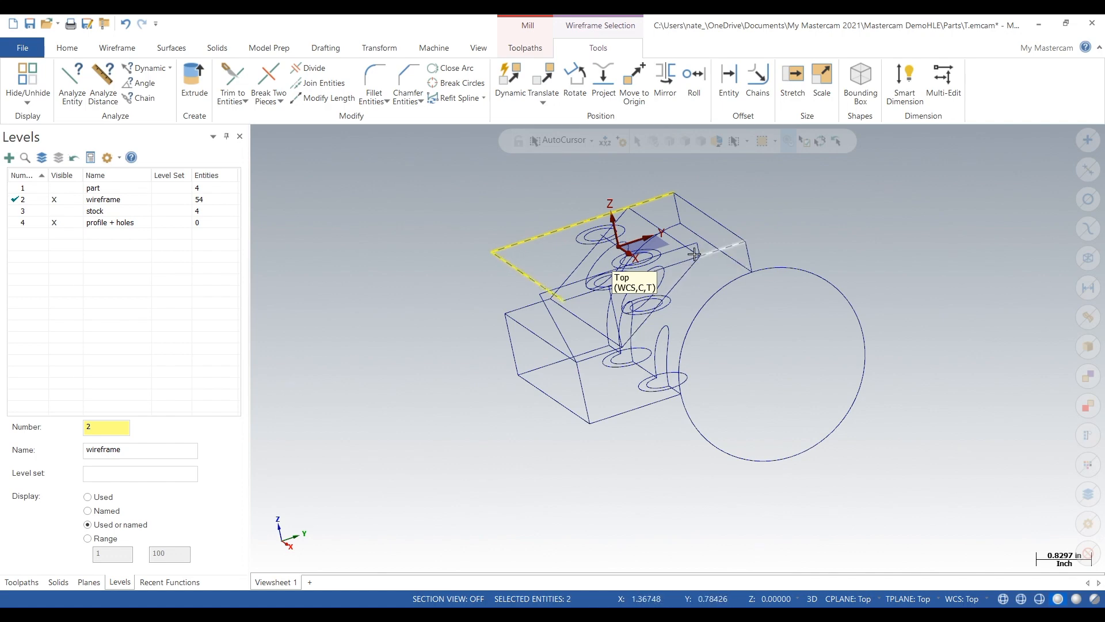
scroll(740, 224, "up", 2)
middle_click_drag(740, 223, 585, 412)
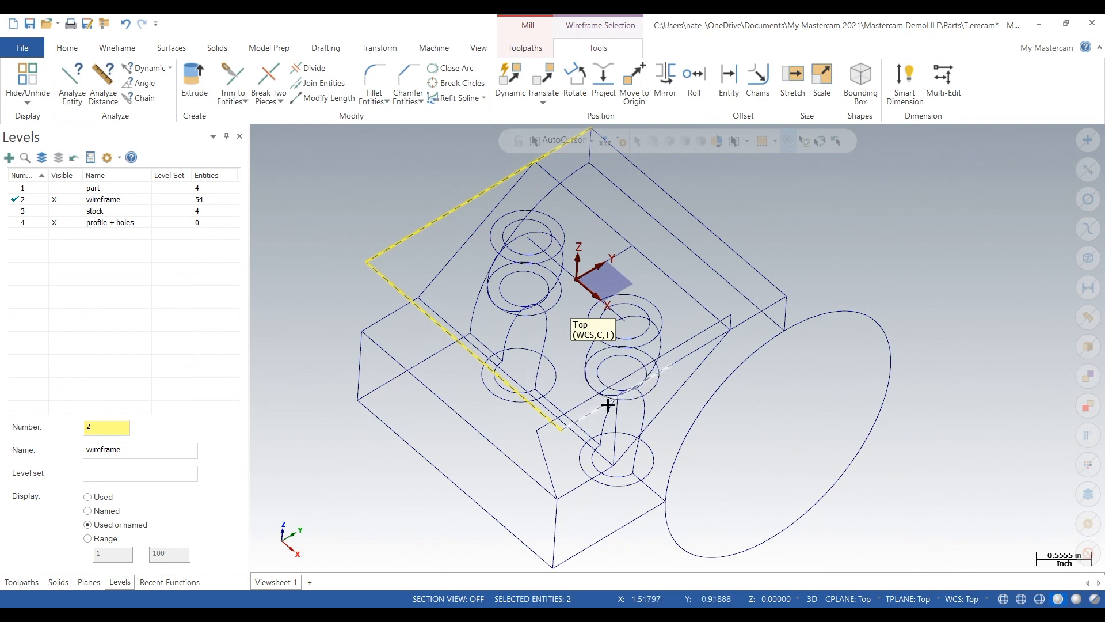
left_click(654, 375)
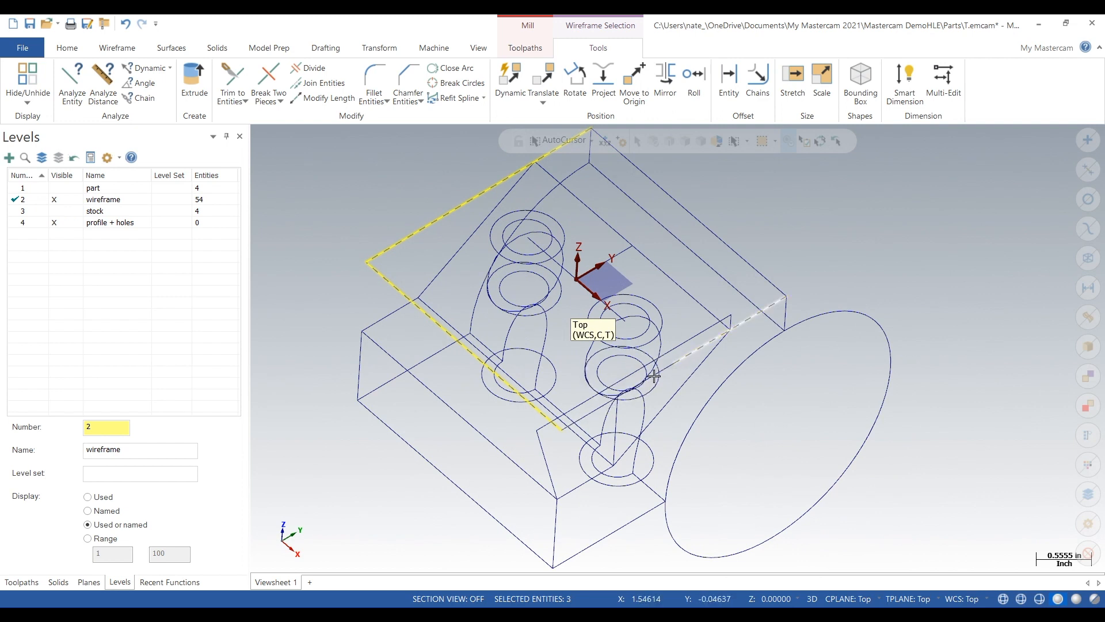
left_click(596, 408)
left_click(754, 269)
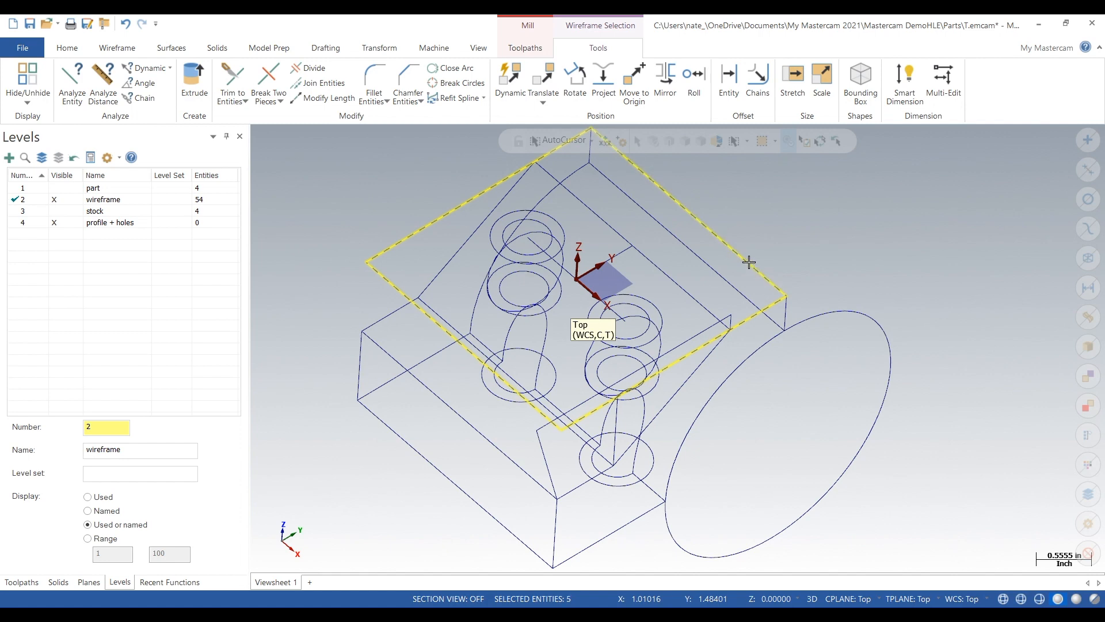
scroll(617, 240, "up", 3)
left_click(489, 215)
left_click(507, 205)
left_click(651, 358)
left_click(667, 344)
scroll(618, 268, "down", 3)
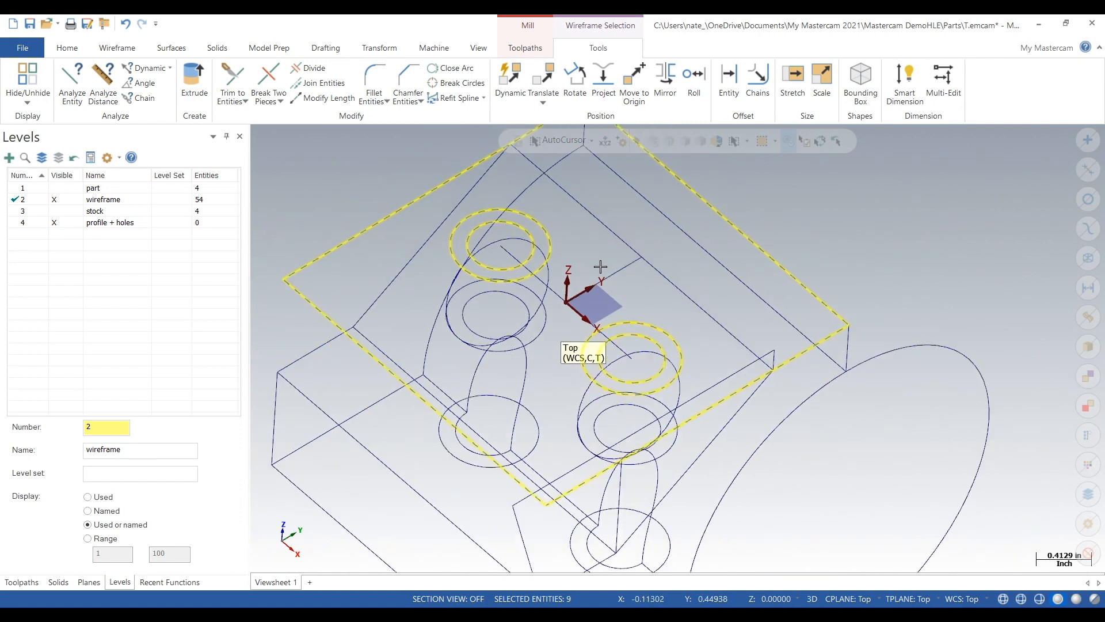
right_click(890, 227)
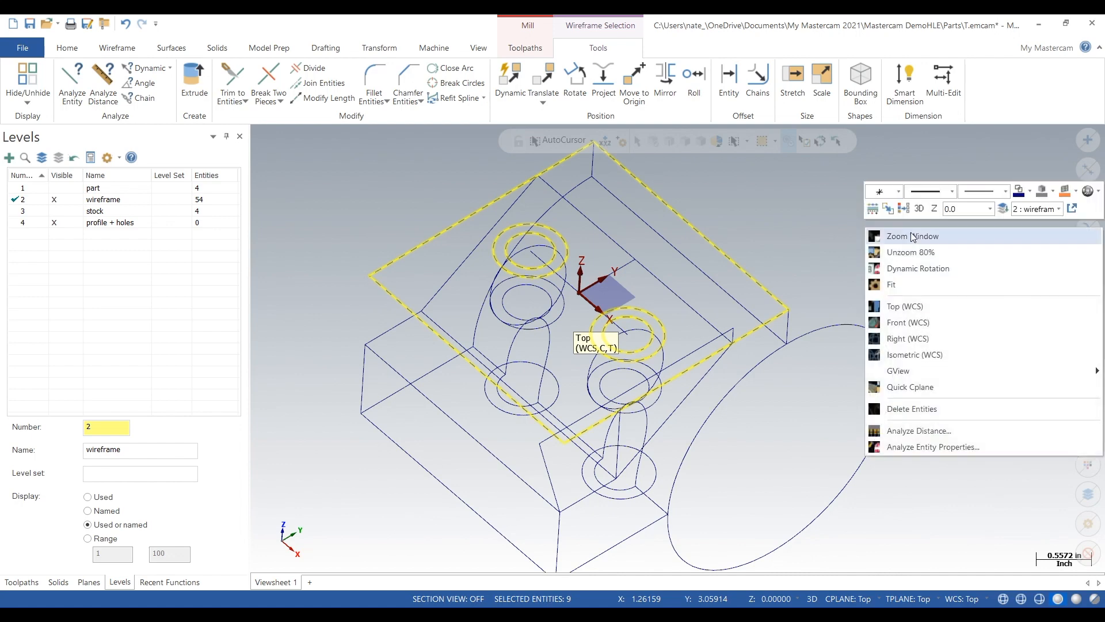
left_click(1003, 209)
double_click(123, 260)
key("Tab")
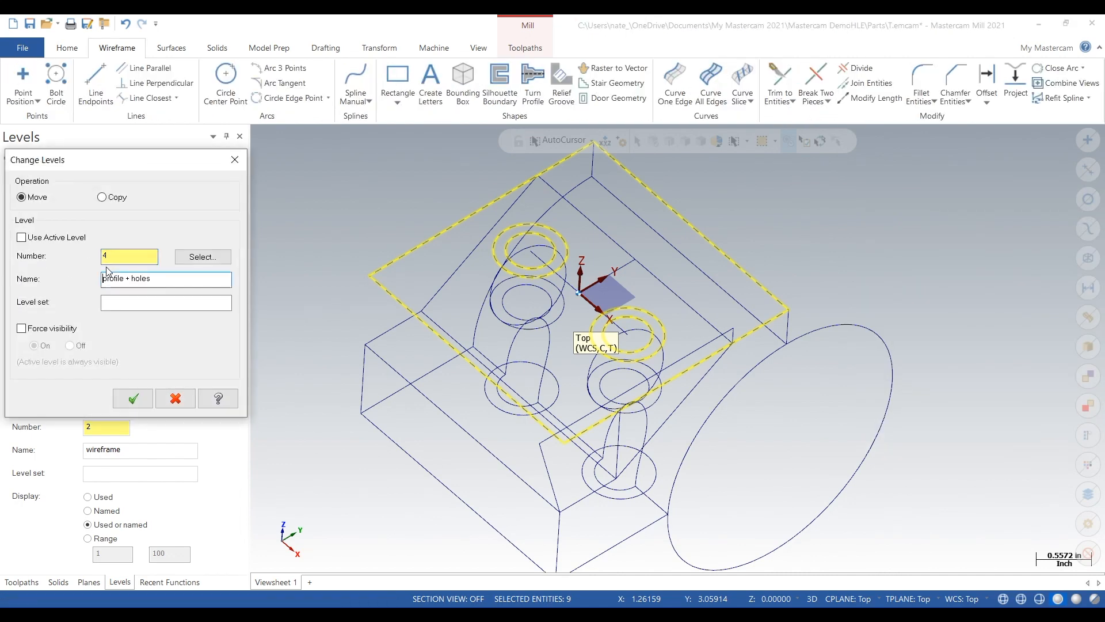
left_click(132, 398)
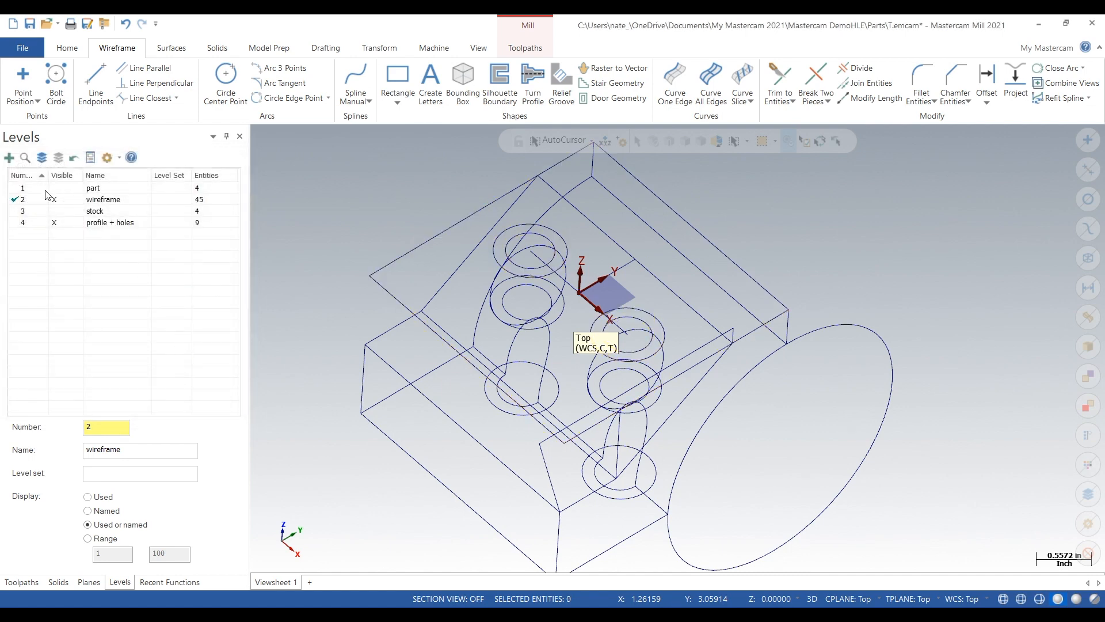
Make "profile + holes" the active level, with the part level shown and the wireframe level hidden
left_click(36, 221)
left_click(62, 189)
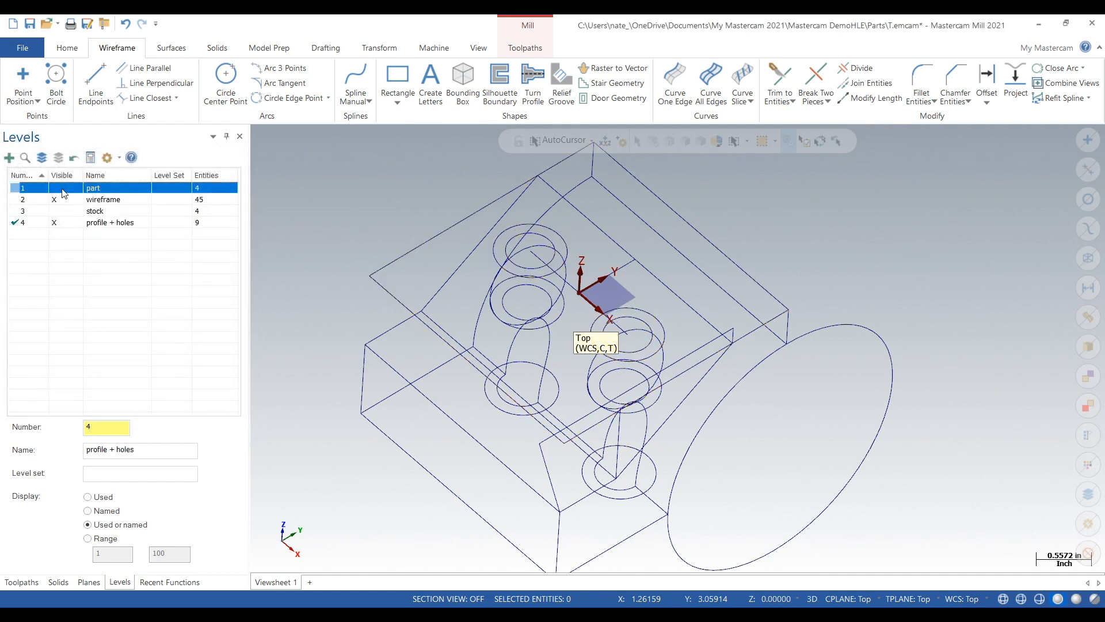
left_click(63, 200)
middle_click_drag(708, 343, 814, 323)
Create level 5 and name it "surface mod"
left_click(123, 425)
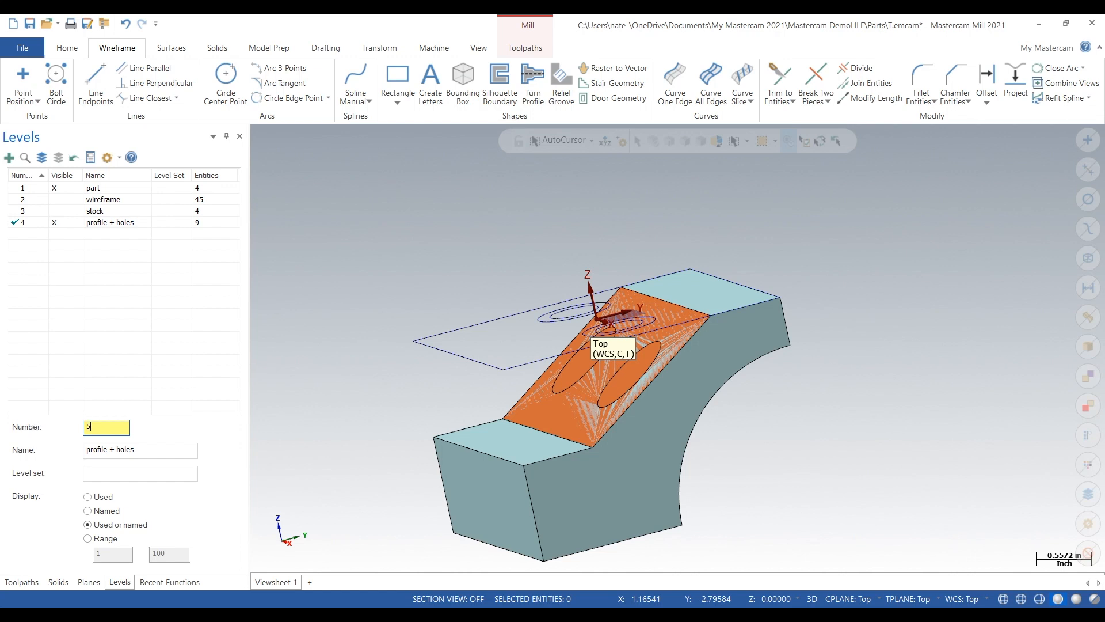
key("Return")
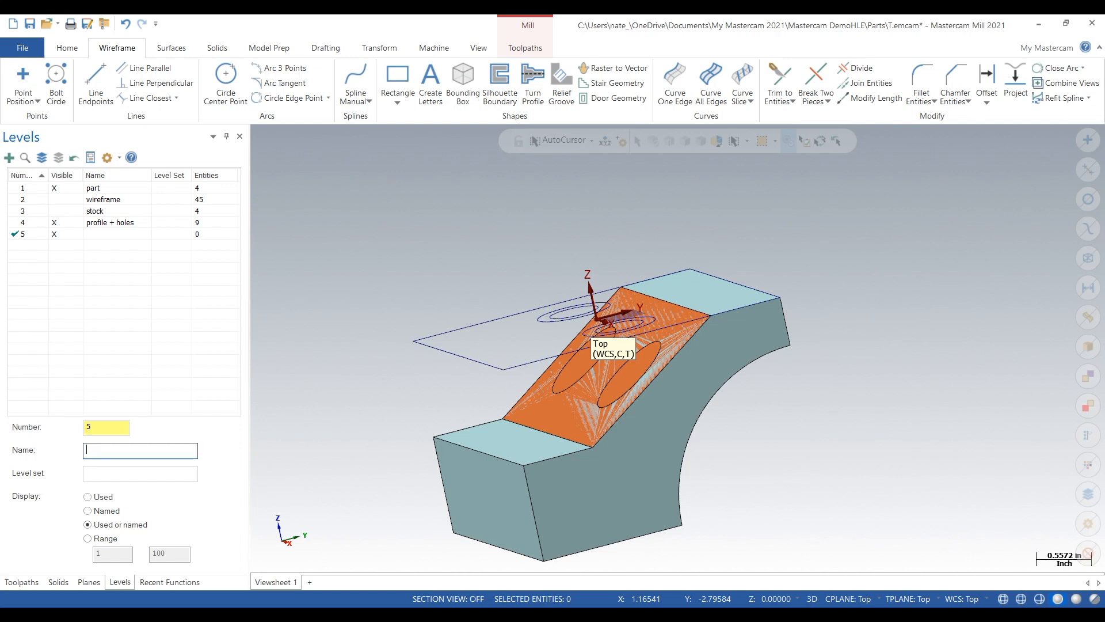
type("surface mod")
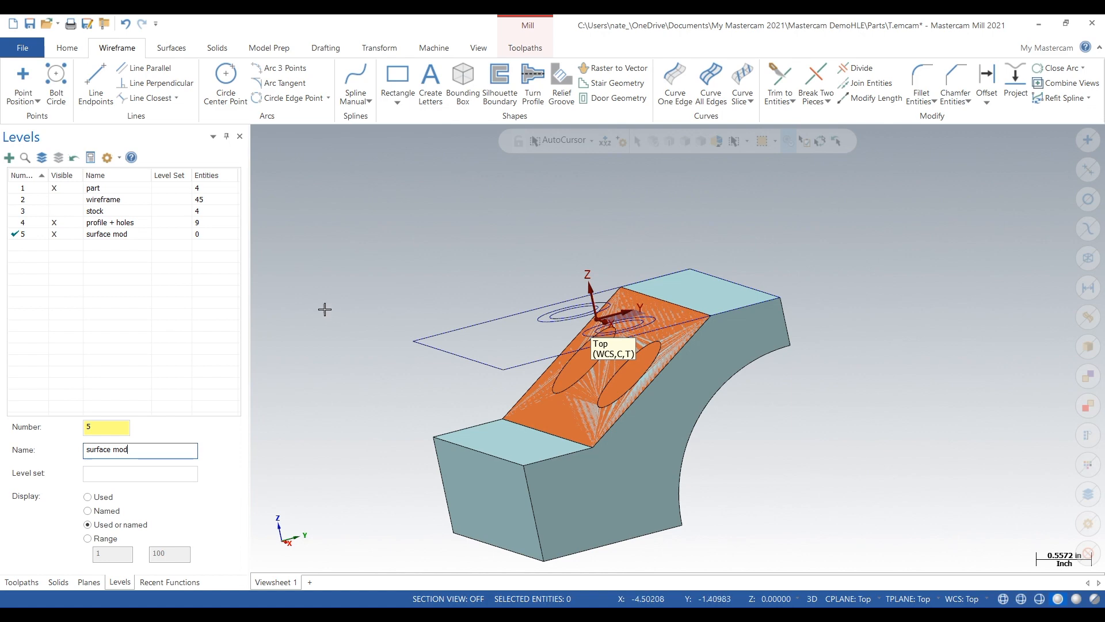
Move the orange surface covering the sloped face and its two holes to level 5, "surface mod"
middle_click_drag(345, 279, 376, 300)
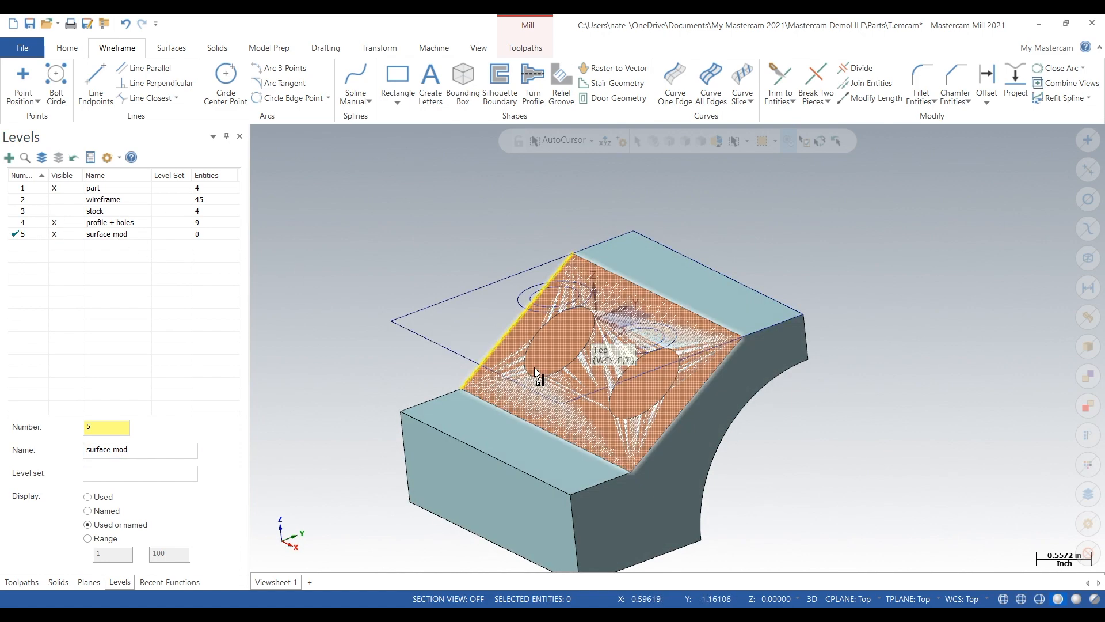
left_click(556, 349)
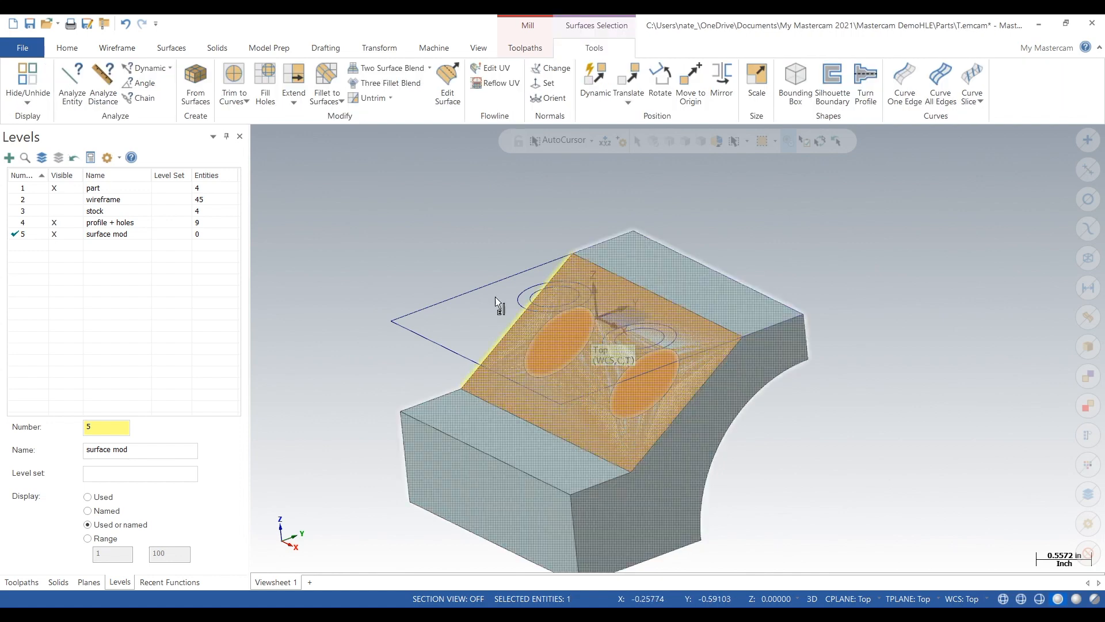
right_click(420, 219)
left_click(557, 202)
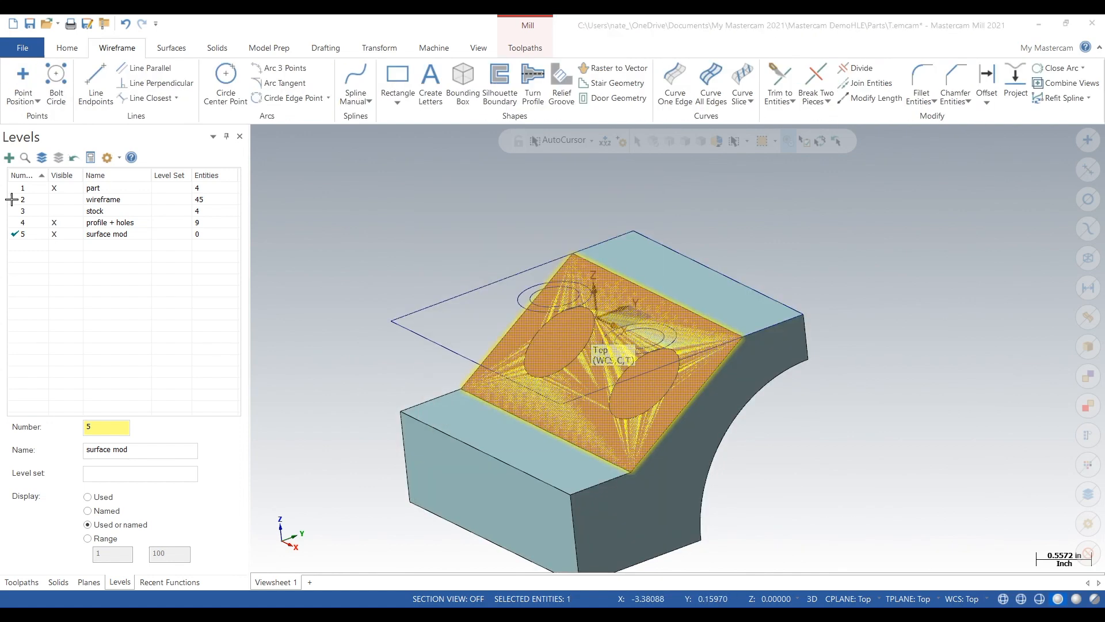
double_click(137, 261)
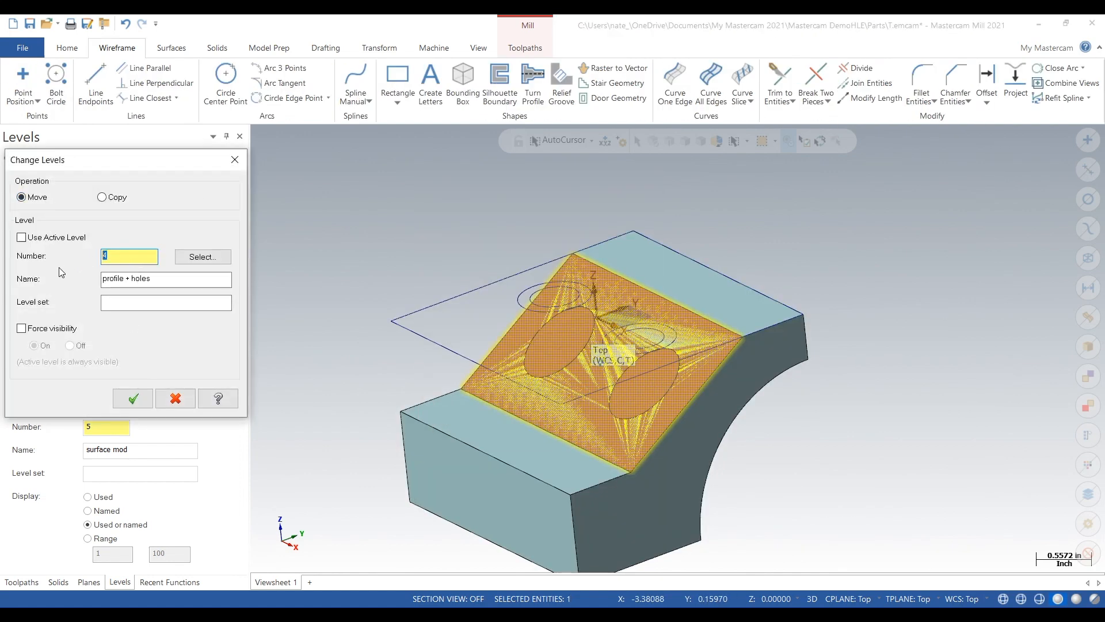
type("5")
key("Tab")
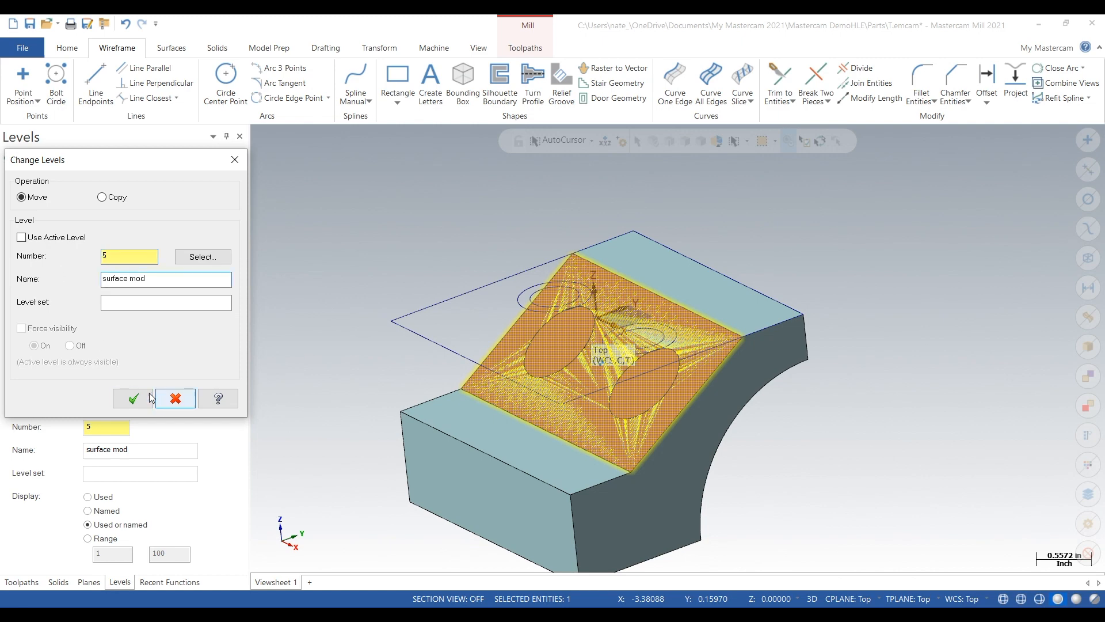
left_click(133, 398)
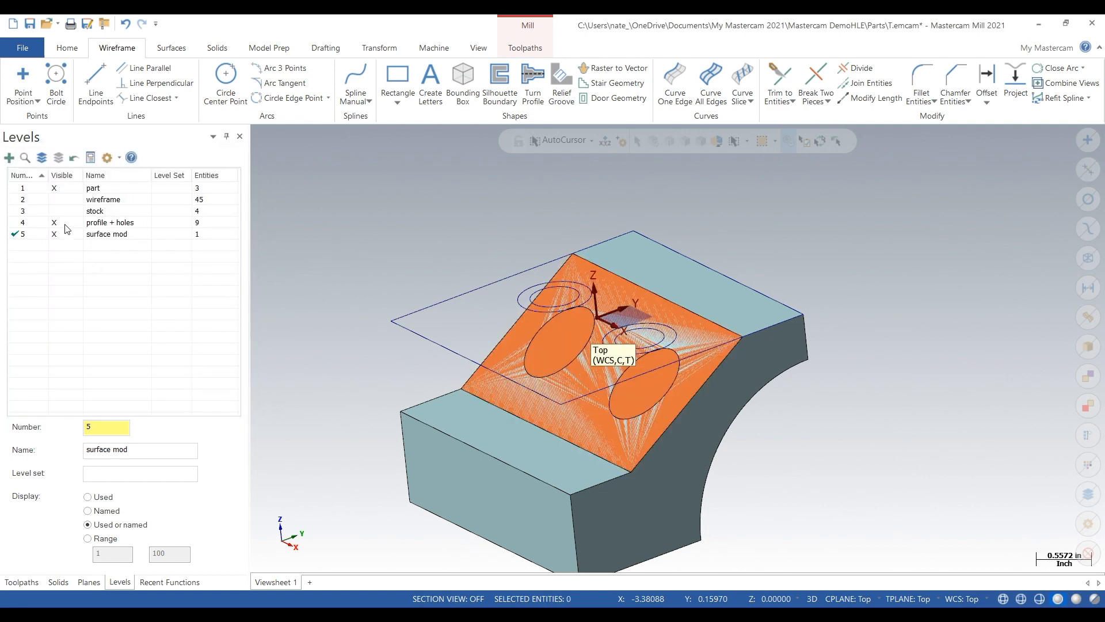
Make part the active level, with the "profile + holes" and "surface mod" levels hidden
left_click(65, 228)
left_click(68, 189)
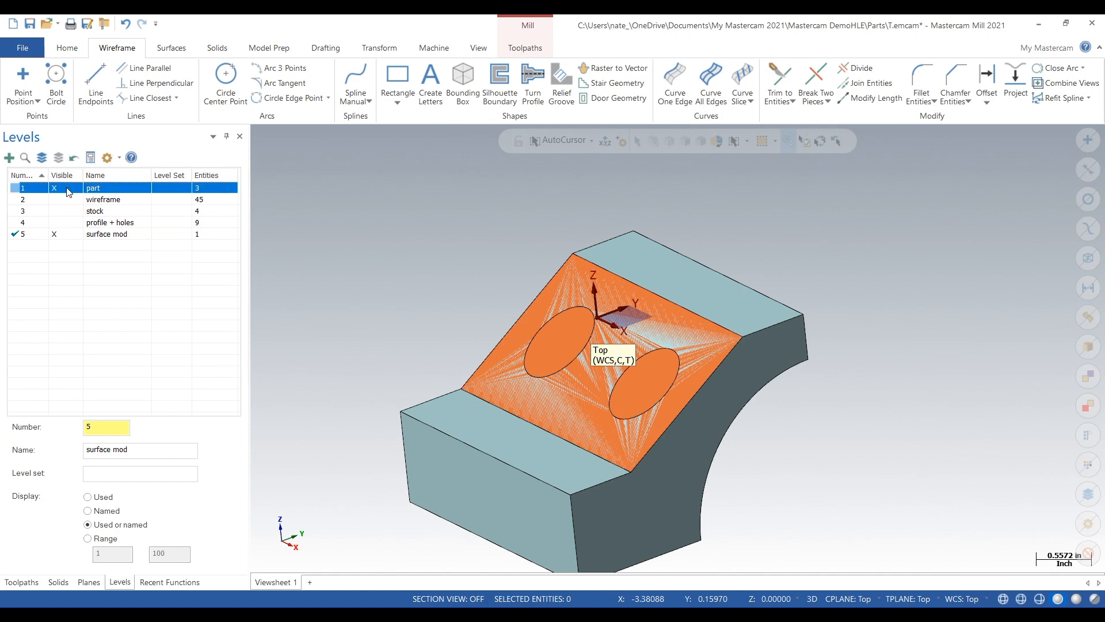
left_click(67, 188)
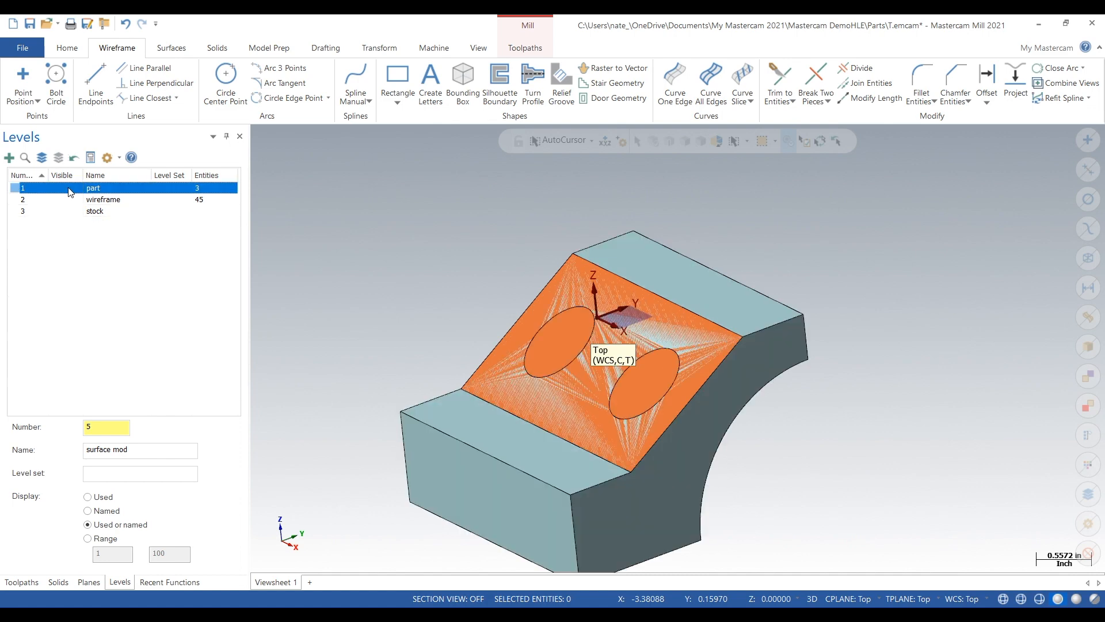
left_click(68, 189)
left_click(35, 190)
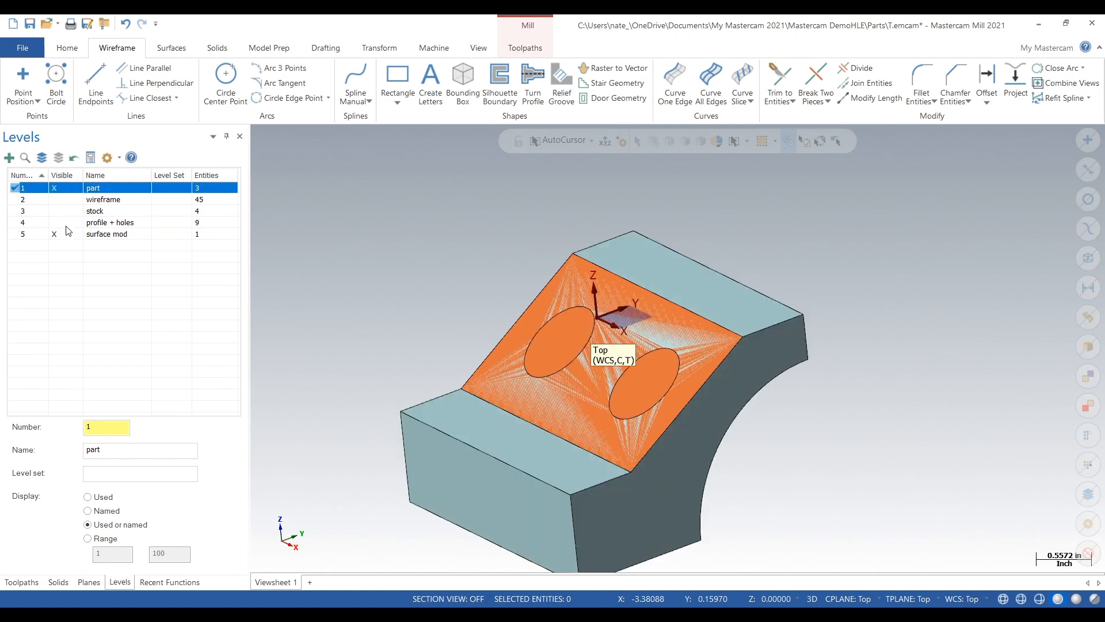
left_click(65, 235)
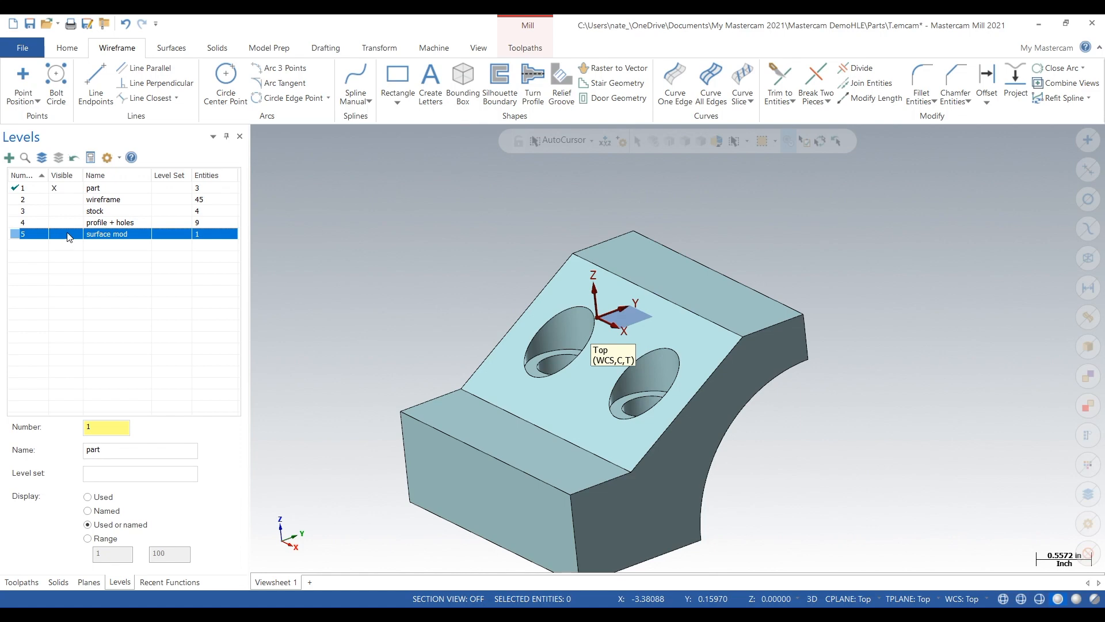
Show the wireframe level over the part, and create level 6 named "build wire"
left_click(68, 200)
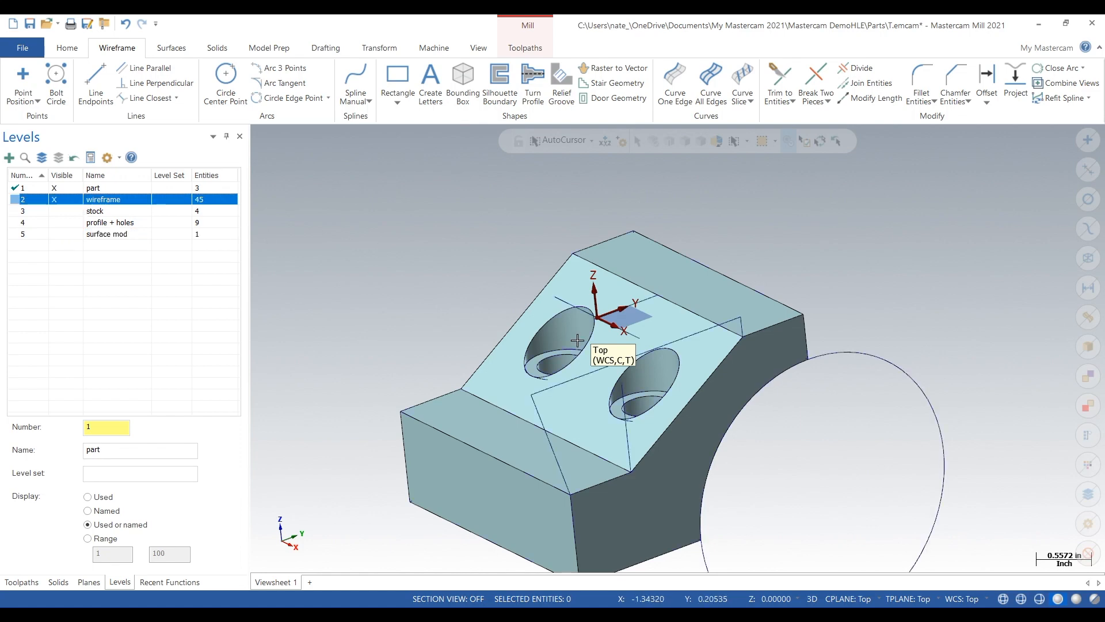
middle_click_drag(925, 259, 868, 247)
scroll(736, 173, "down", 4)
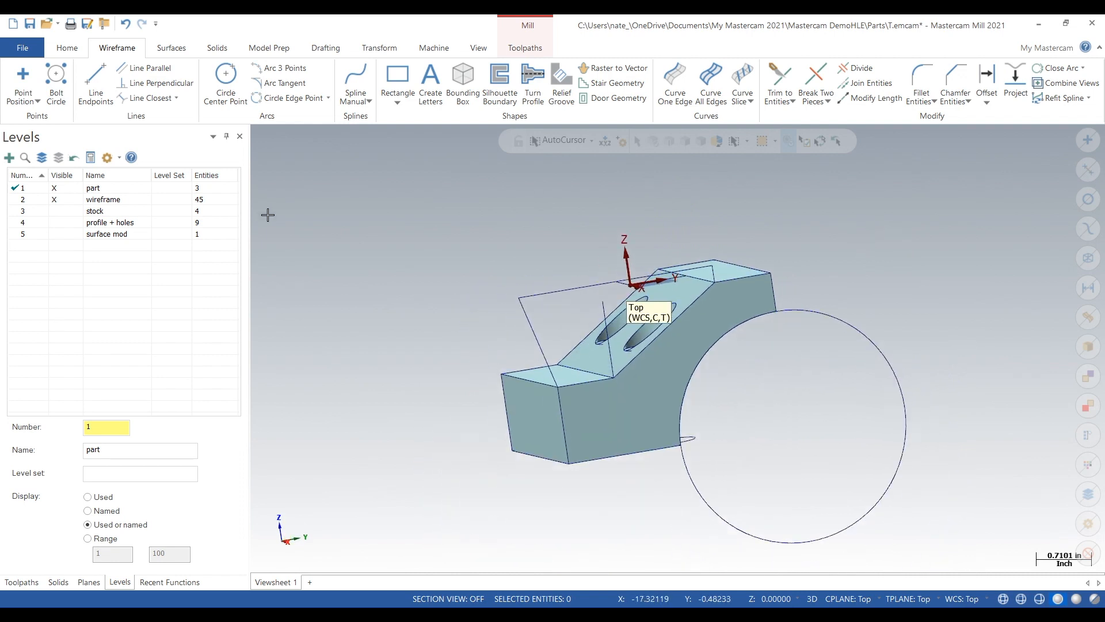
double_click(98, 426)
type("6")
key("Return")
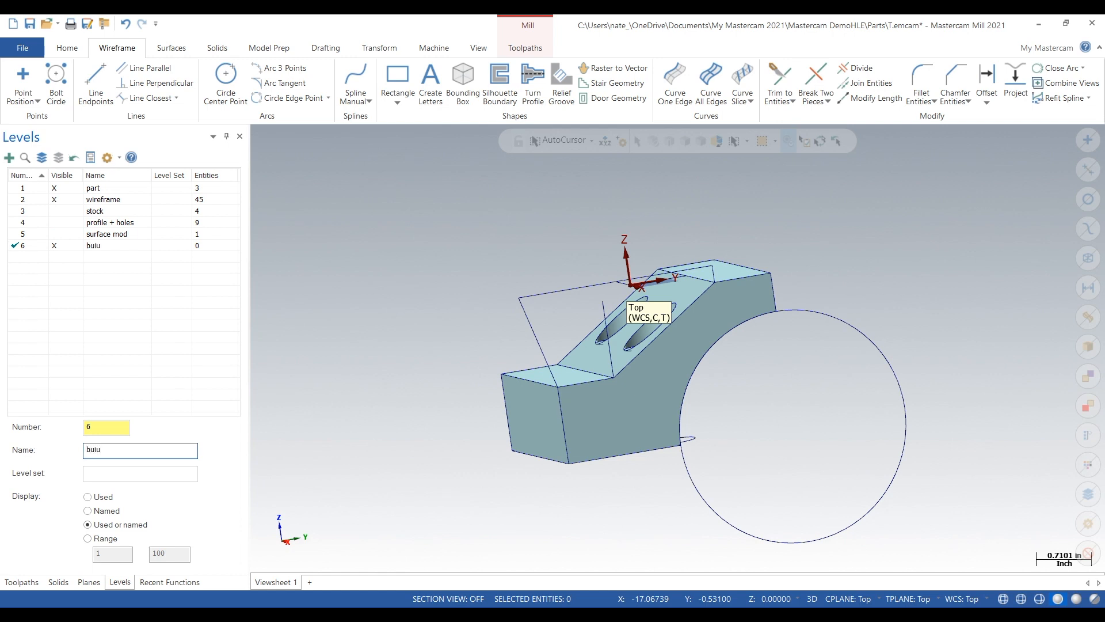
type("build wire")
Move the loose construction lines around the sloped face and origin, plus the large circle beside the part, to level 6, "build wire"
middle_click_drag(402, 253, 530, 341)
left_click(570, 381)
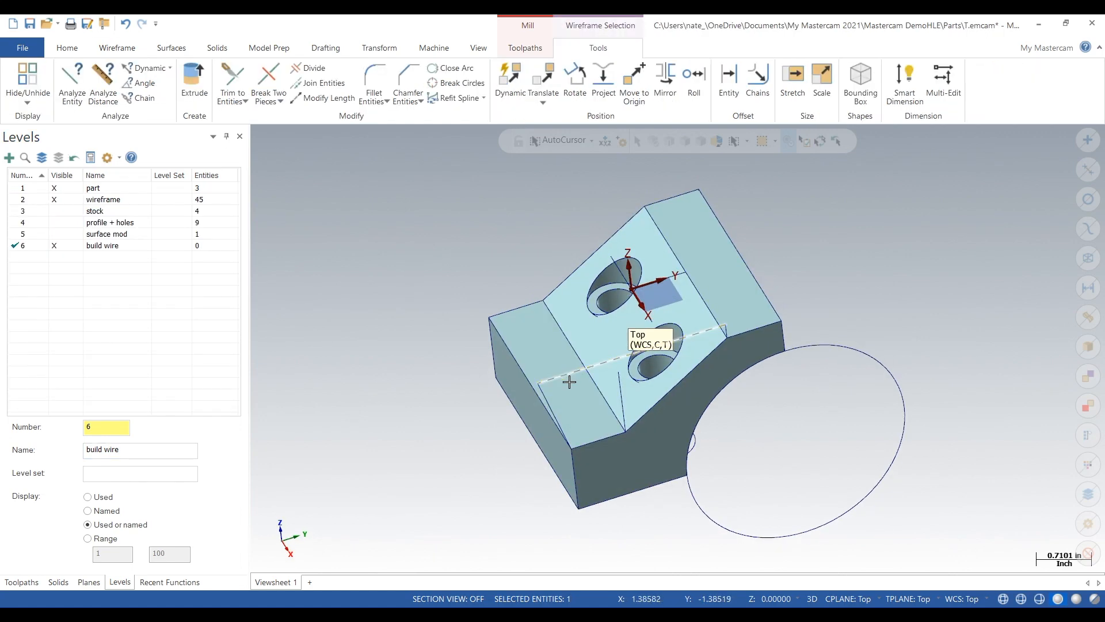
left_click(548, 397)
left_click(620, 389)
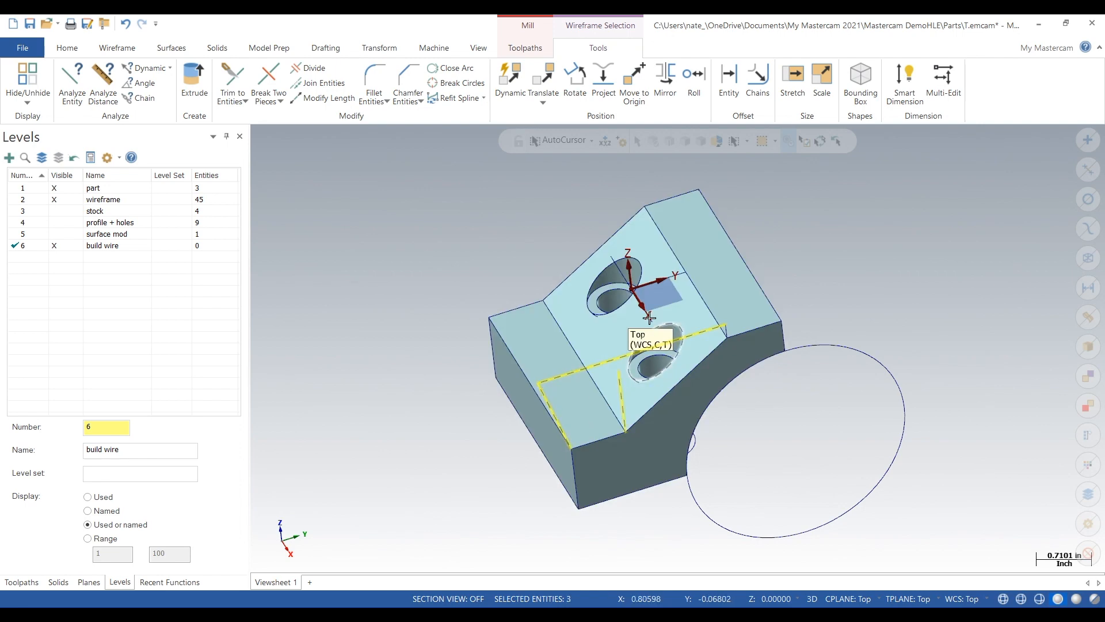
scroll(719, 326, "up", 3)
left_click(712, 326)
left_click(586, 228)
left_click(511, 224)
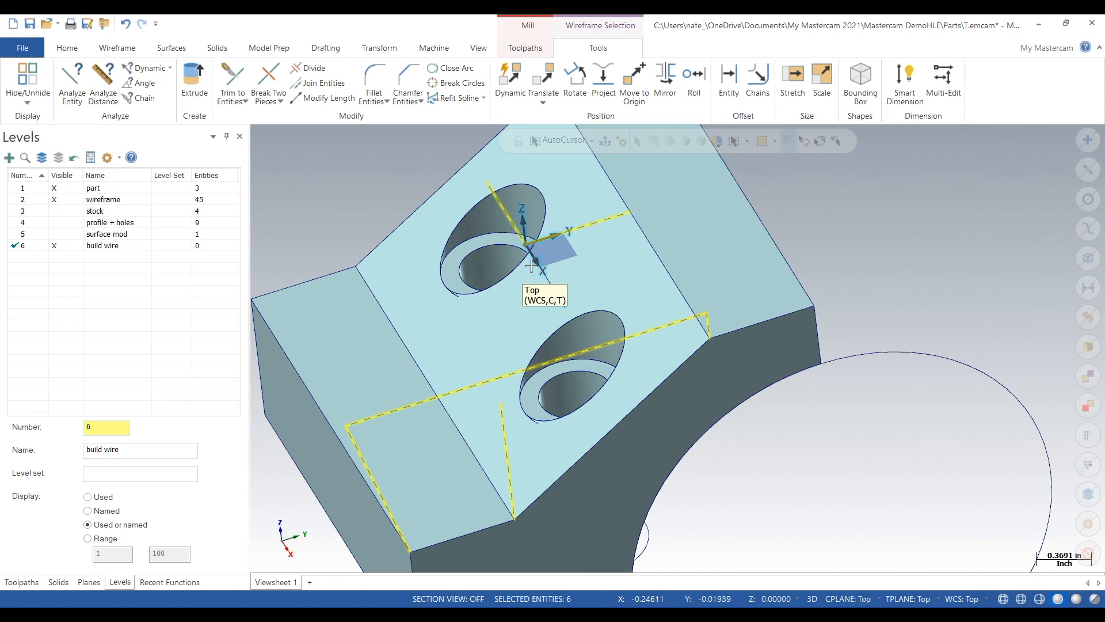
scroll(661, 235, "down", 3)
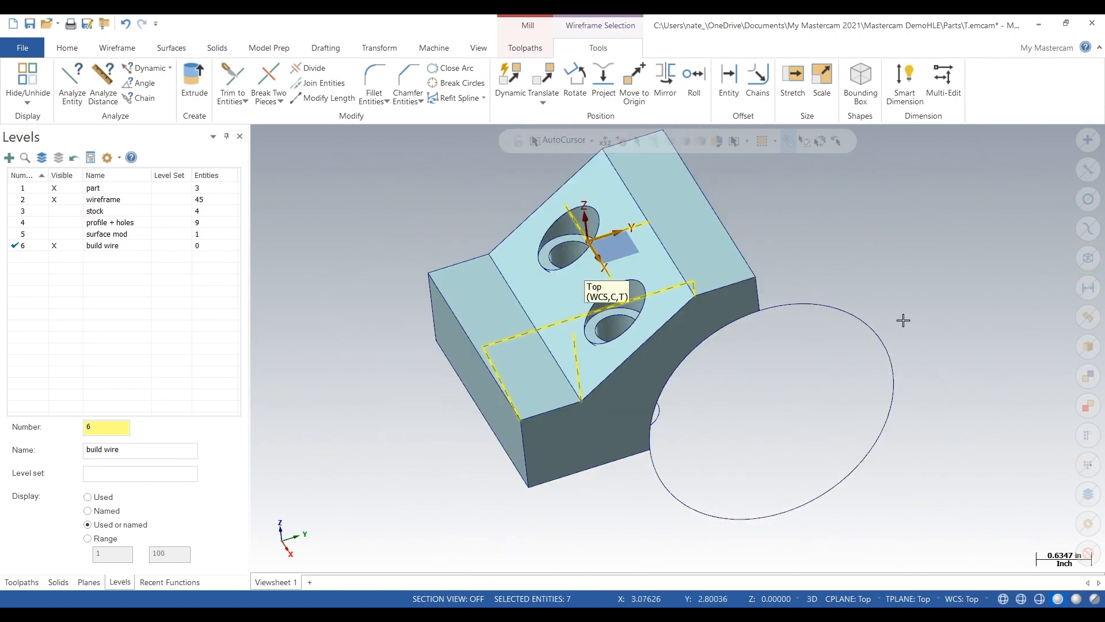
left_click(851, 314)
right_click(818, 236)
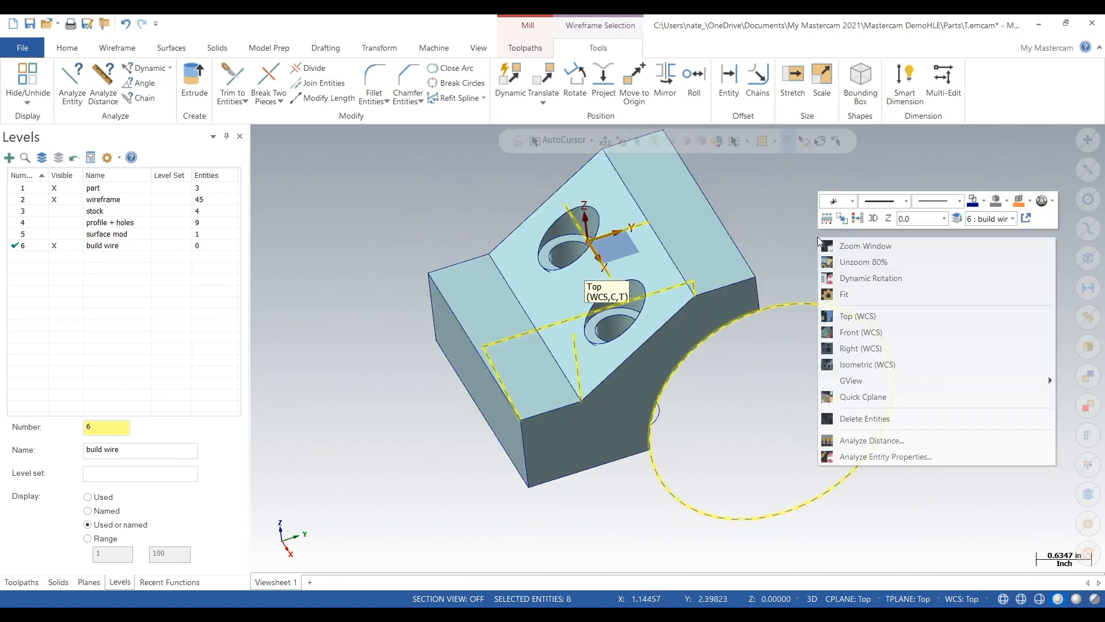
left_click(961, 222)
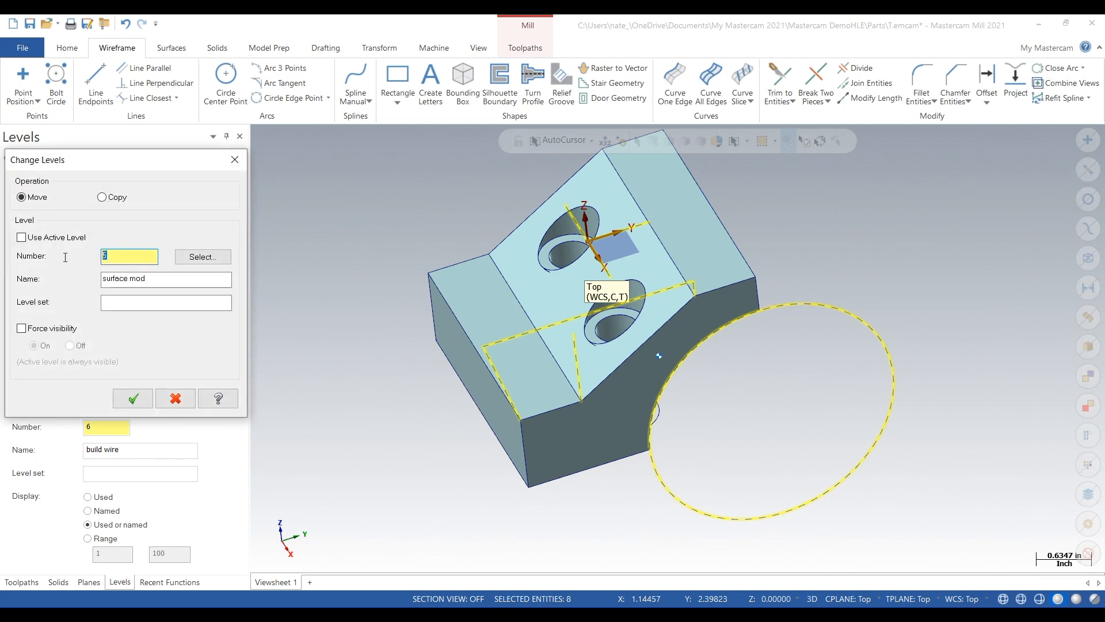
type("6")
left_click(102, 278)
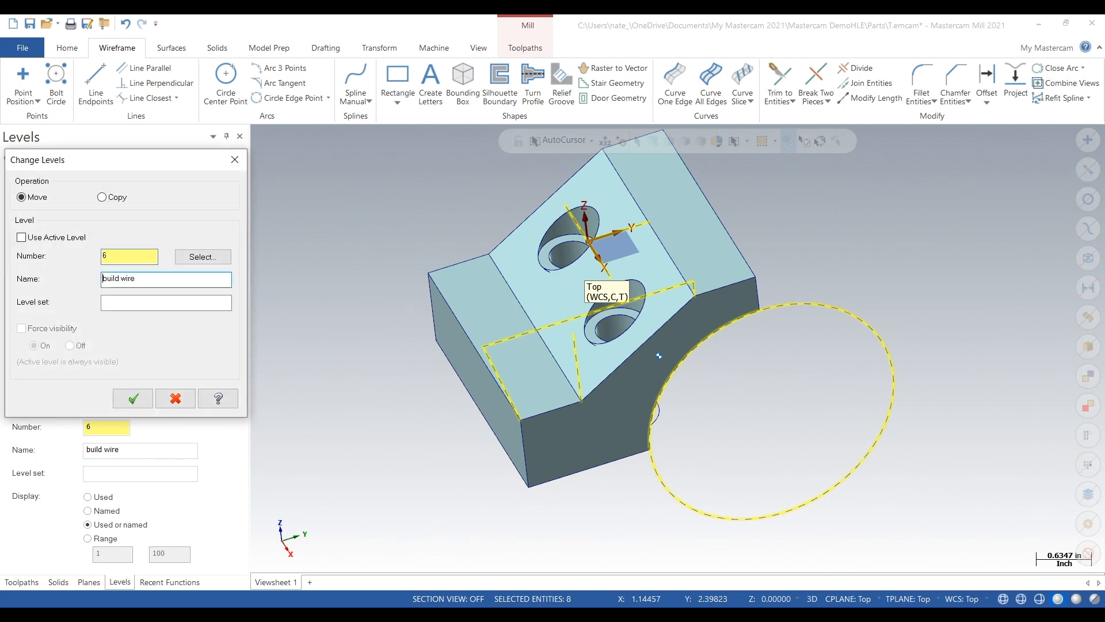
left_click(135, 398)
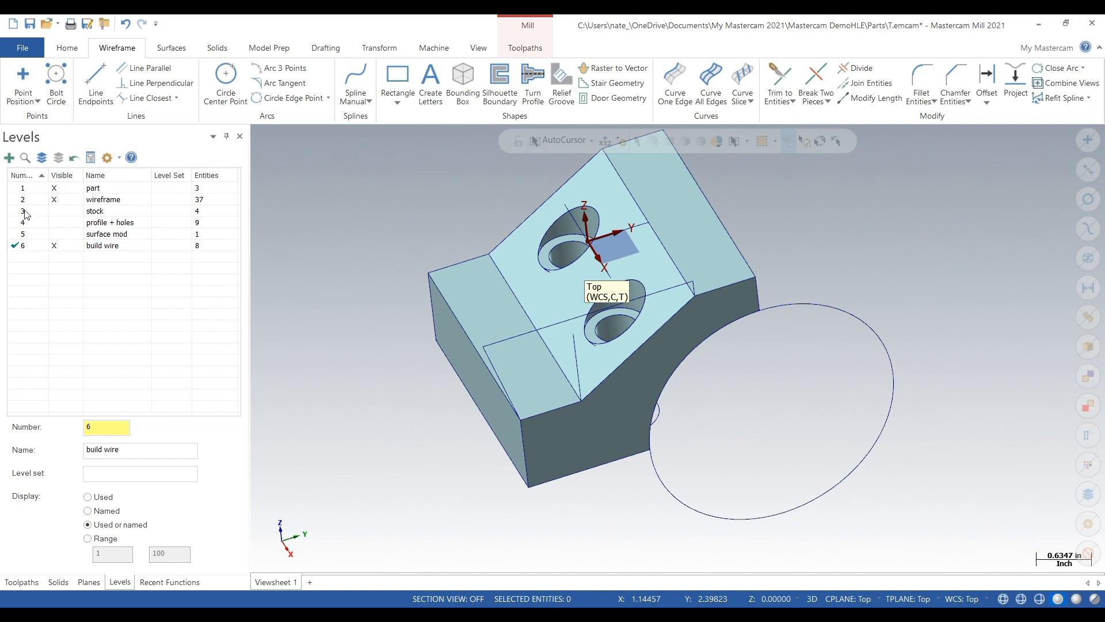
Make part the active level, and hide the "build wire" and "wireframe" levels
left_click(41, 192)
left_click(54, 246)
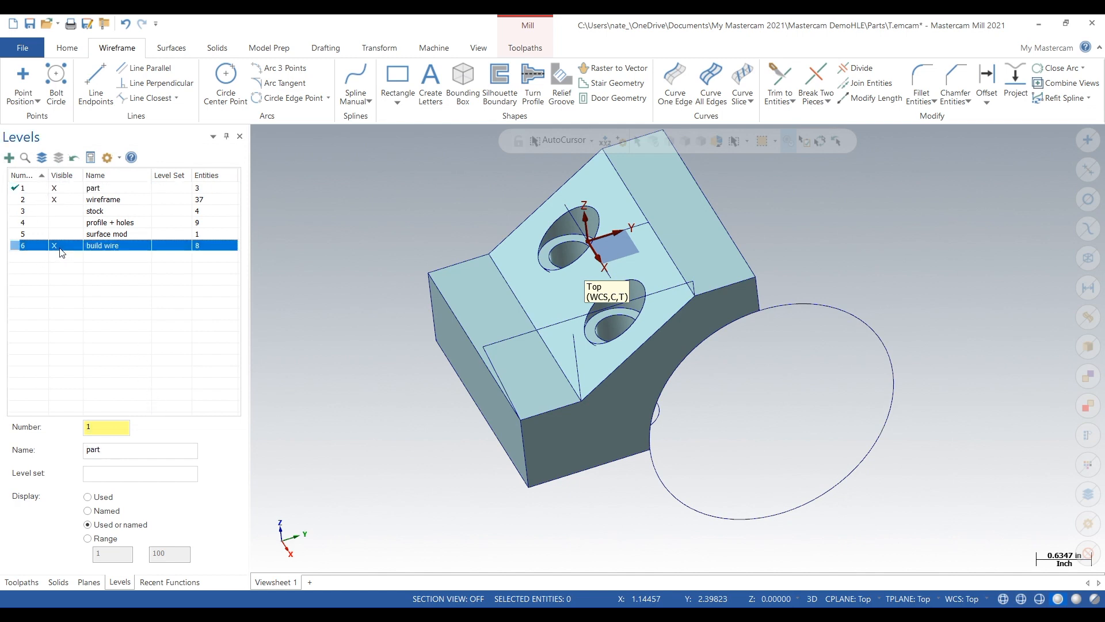
mouse_move(352, 394)
middle_mouse_down()
mouse_move(382, 378)
mouse_move(506, 449)
mouse_move(476, 513)
mouse_move(410, 409)
mouse_move(365, 422)
mouse_move(383, 413)
mouse_move(267, 417)
mouse_move(351, 416)
middle_mouse_up()
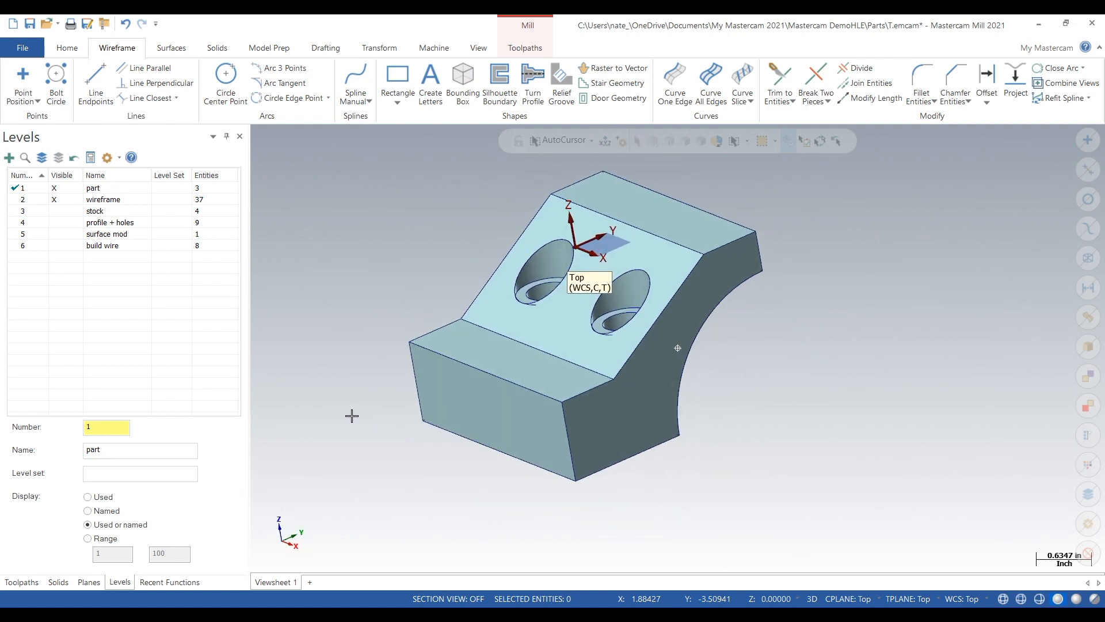
left_click(74, 200)
mouse_move(369, 389)
middle_mouse_down()
mouse_move(365, 276)
mouse_move(370, 346)
mouse_move(414, 396)
mouse_move(387, 388)
mouse_move(353, 397)
middle_mouse_up()
Isolate the wireframe level by making it active and hiding the part level
left_click(41, 200)
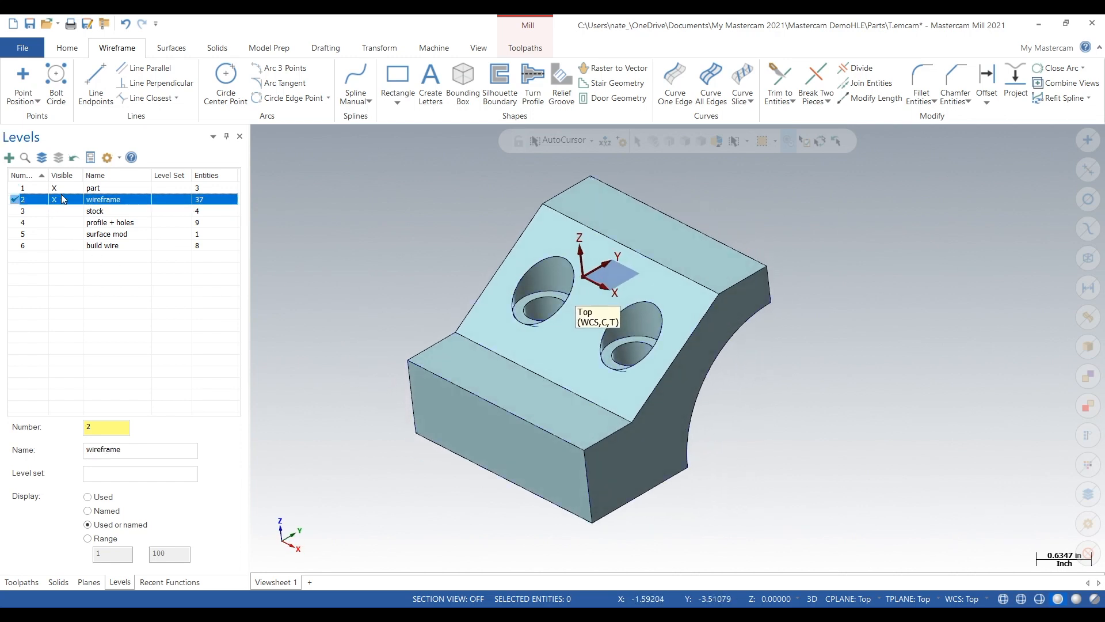
left_click(62, 192)
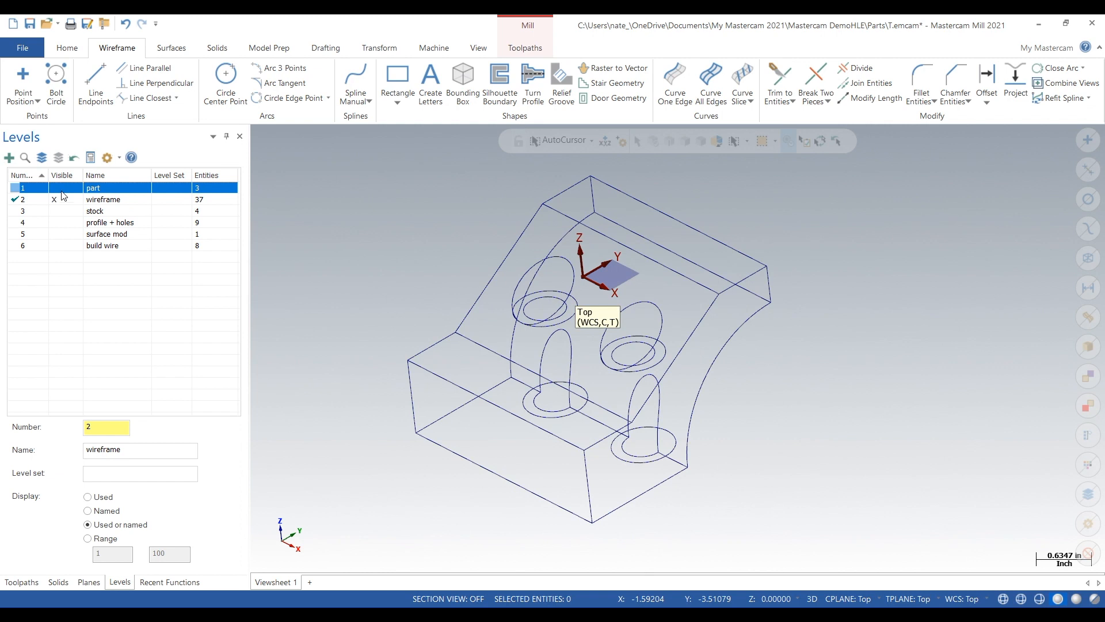
left_click(62, 192)
left_click(61, 190)
View the stock level alone and the "profile + holes" level alone, making each active and hiding the previous one
left_click(38, 213)
left_click(64, 202)
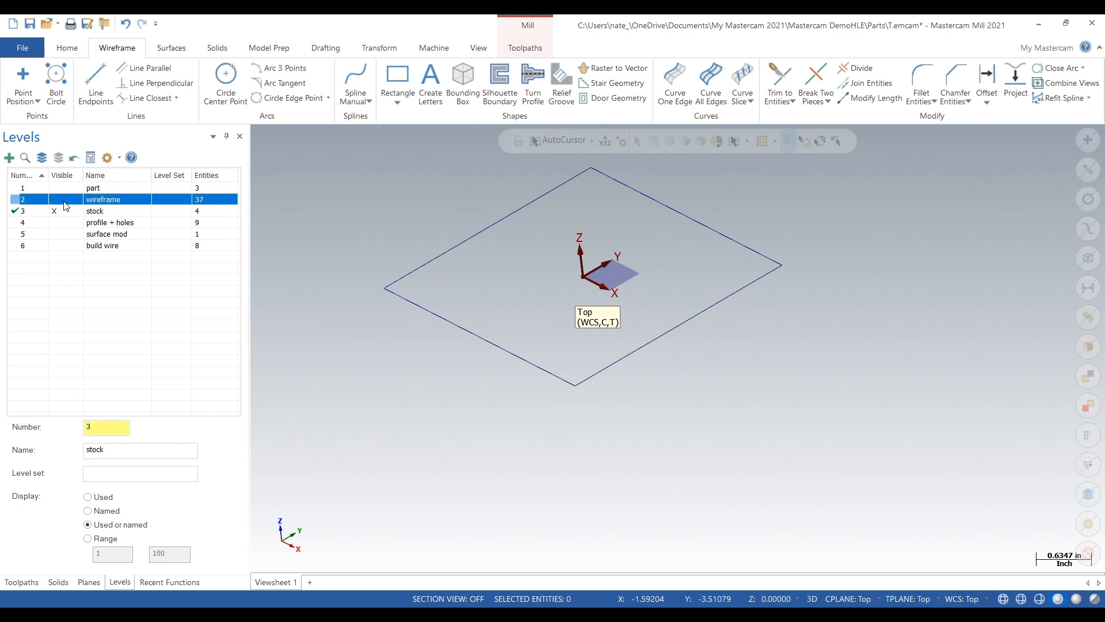
left_click(65, 203)
left_click(65, 202)
left_click(43, 223)
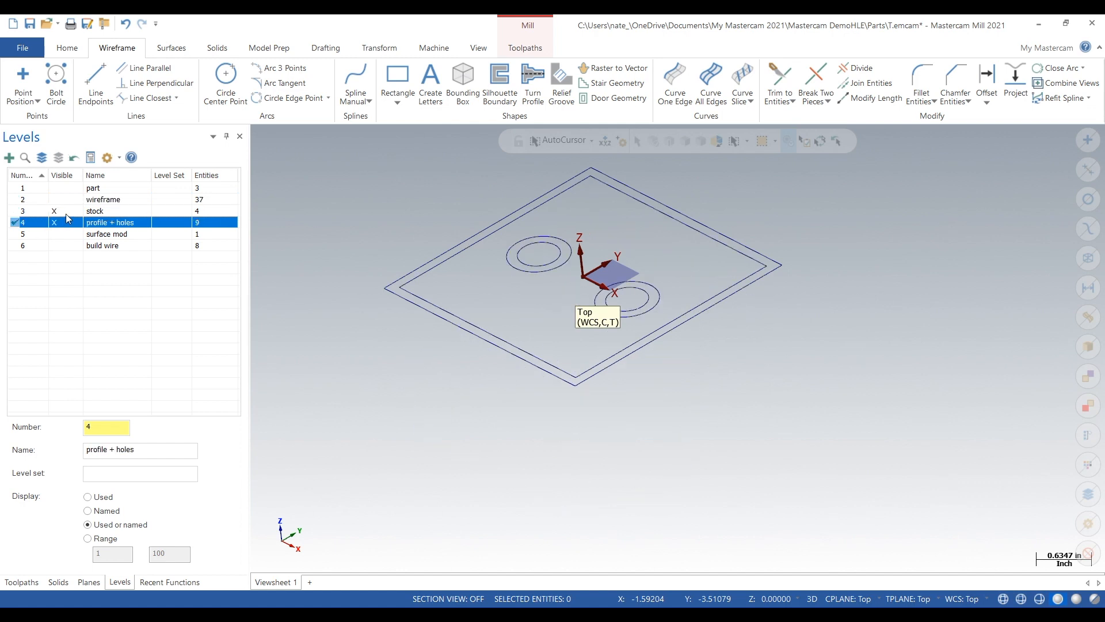
left_click(65, 213)
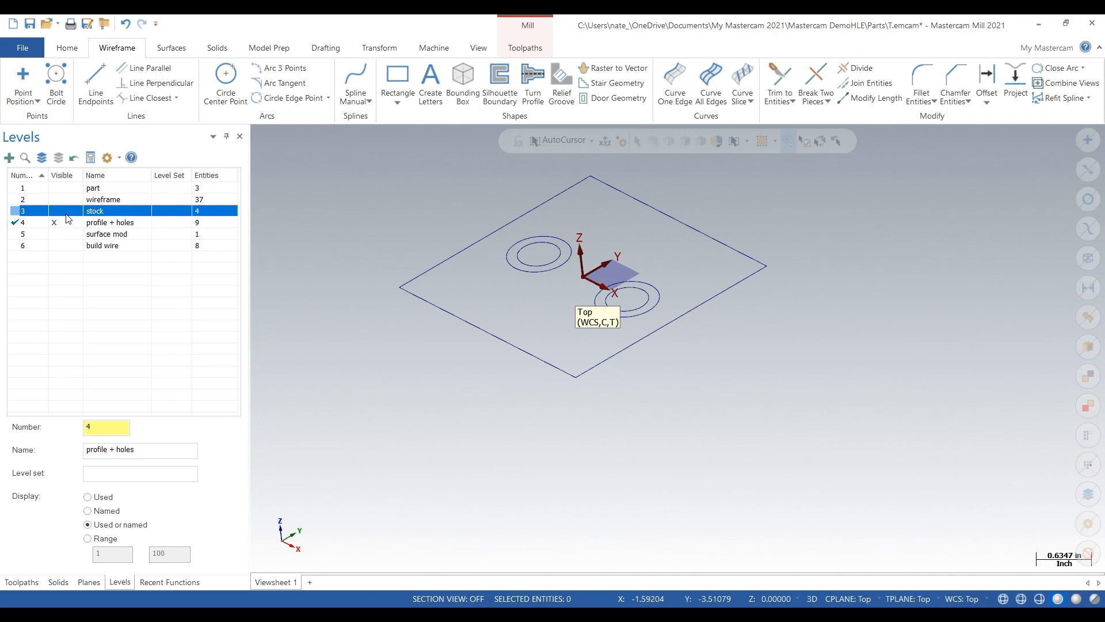
View the "surface mod" level alone and the "build wire" level alone, making each active and hiding the previous one
left_click(46, 233)
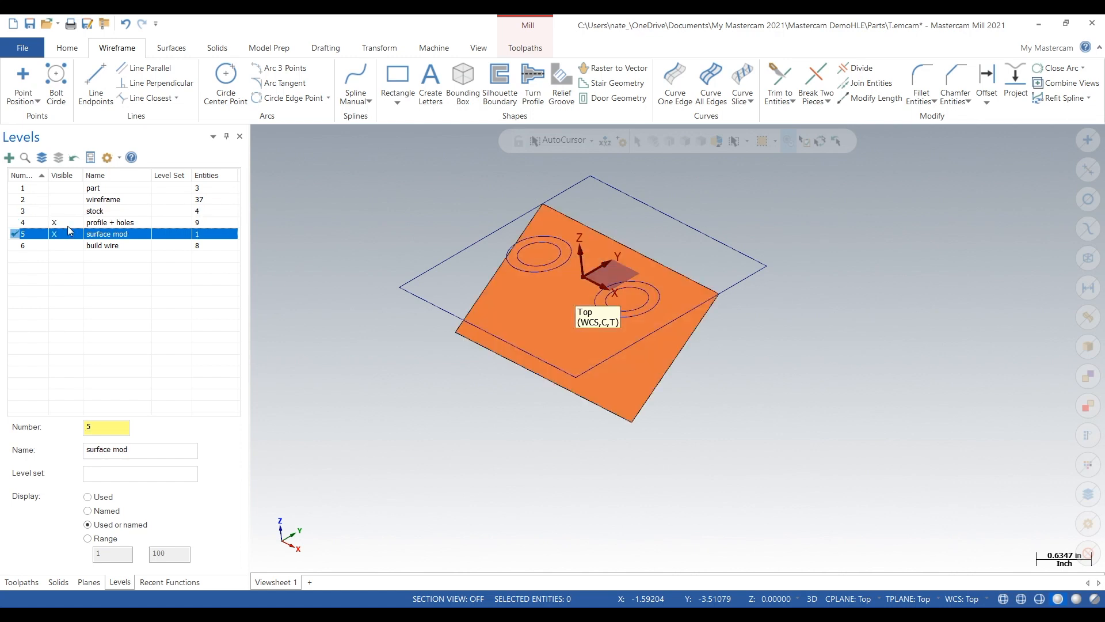
left_click(67, 223)
left_click(43, 246)
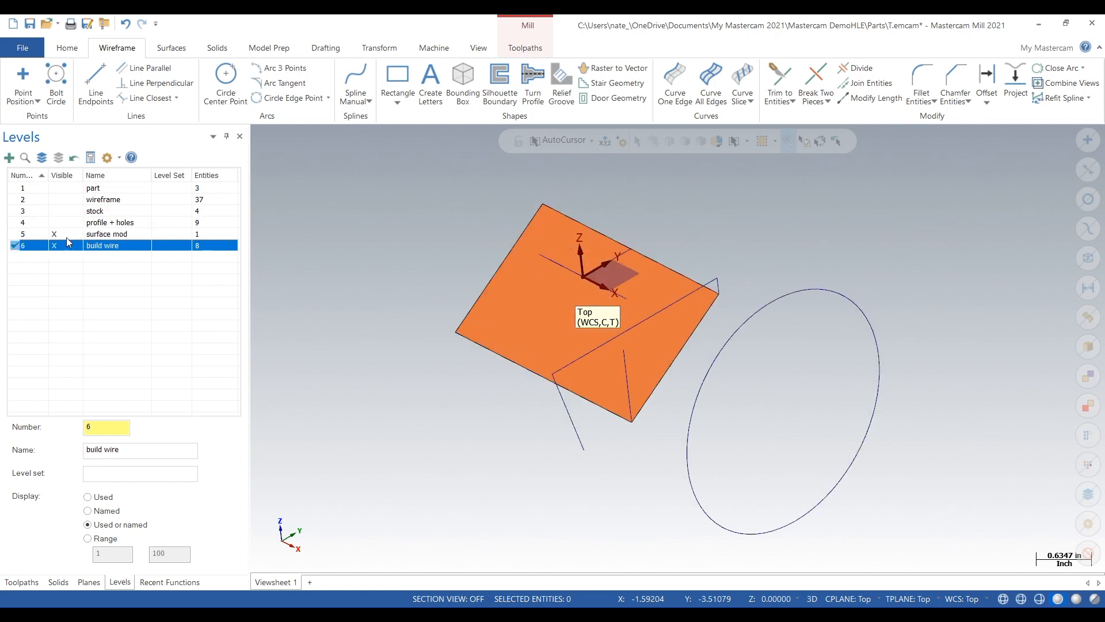
left_click(66, 236)
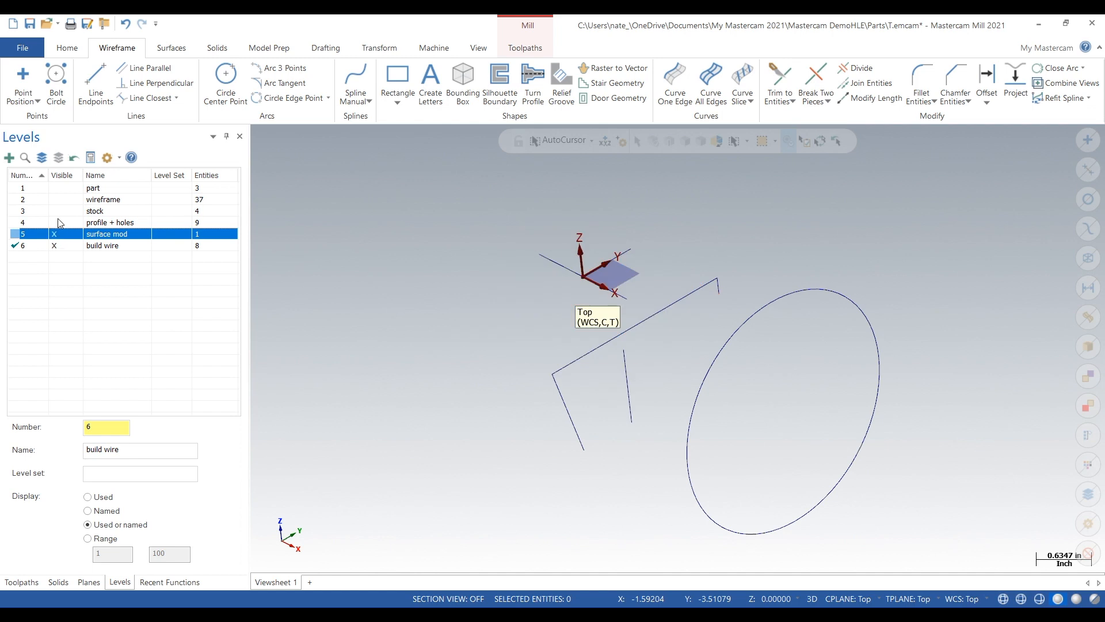
Show all six levels together to view the part with its wireframe, stock, profile, surface and construction geometry
left_click(58, 222)
left_click(57, 210)
left_click(58, 199)
left_click(60, 188)
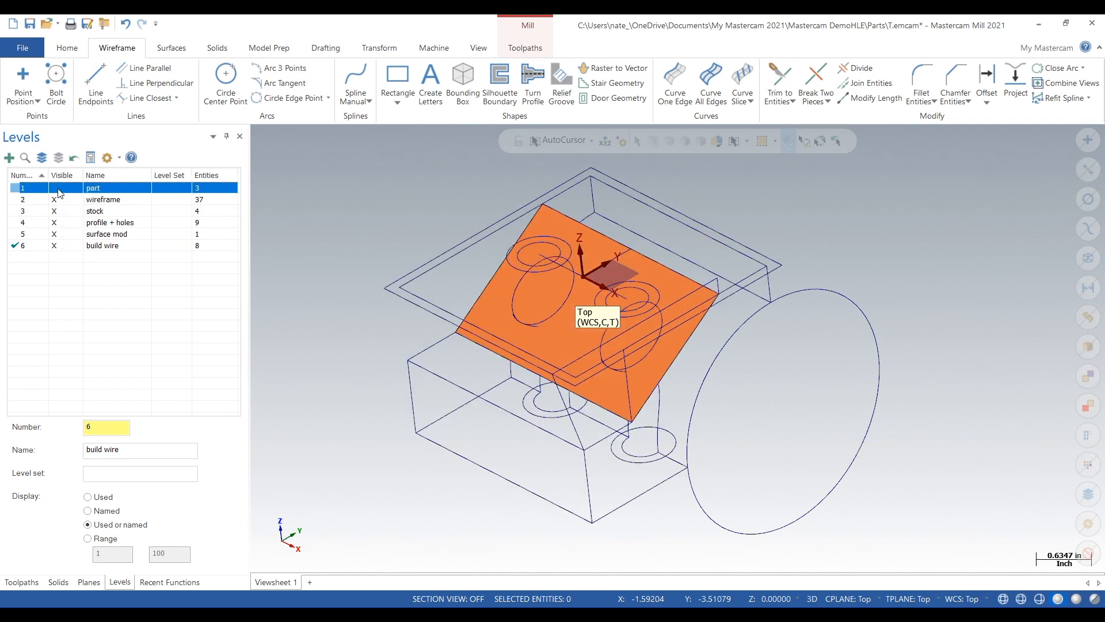
scroll(582, 517, "down", 3)
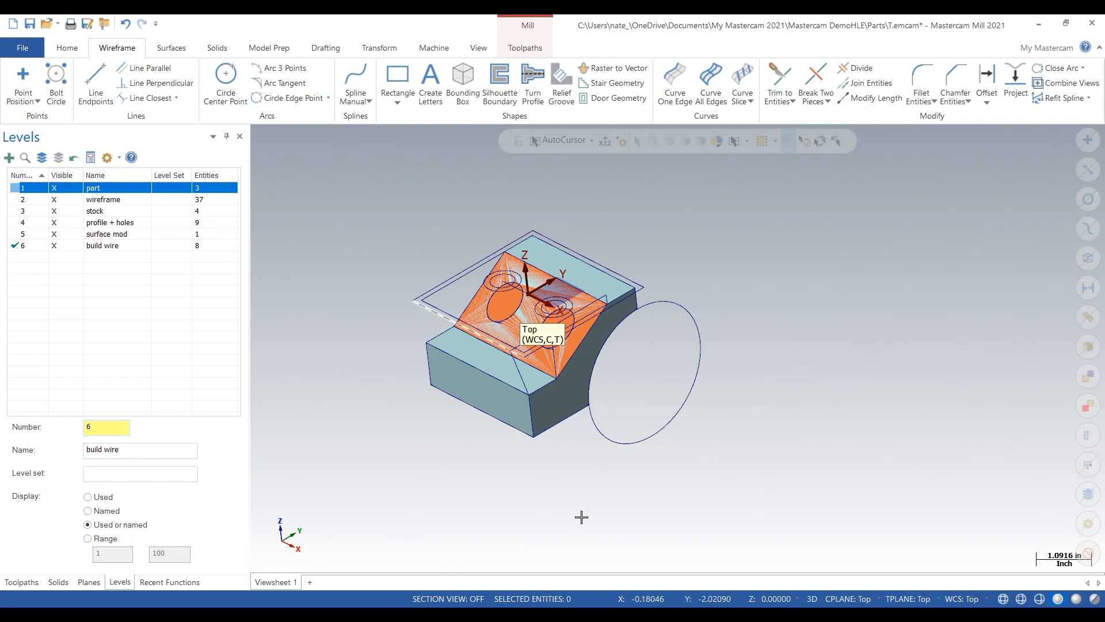
scroll(609, 425, "up", 2)
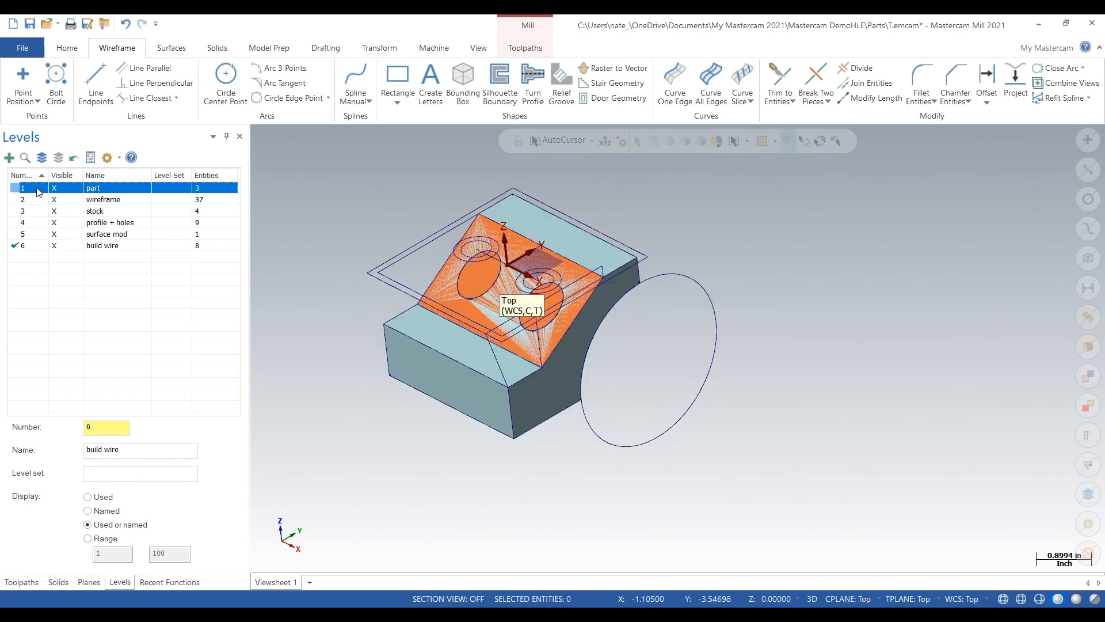
Make part the active level and hide the wireframe, stock, "profile + holes", "surface mod" and "build wire" levels
left_click(58, 199)
left_click(58, 211)
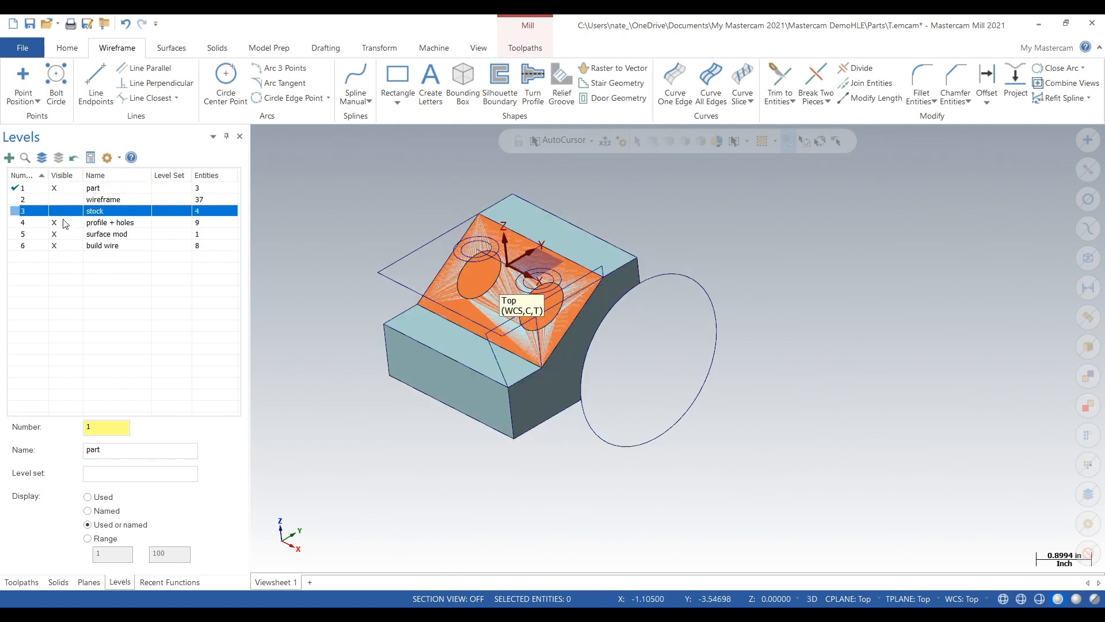
left_click(66, 223)
left_click(67, 234)
left_click(67, 245)
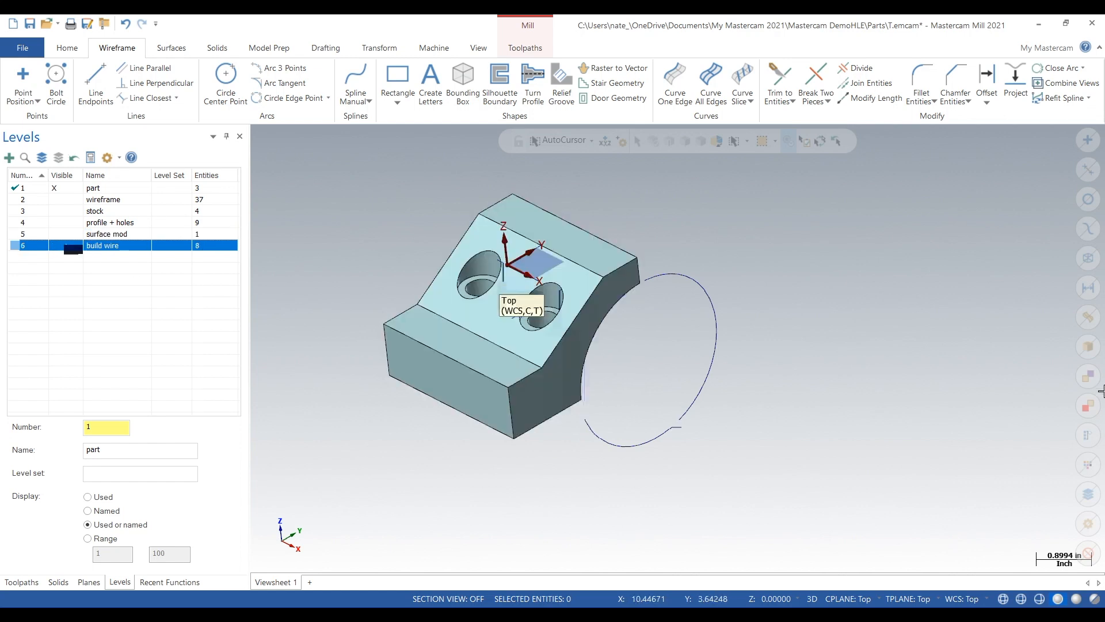
scroll(407, 251, "up", 3)
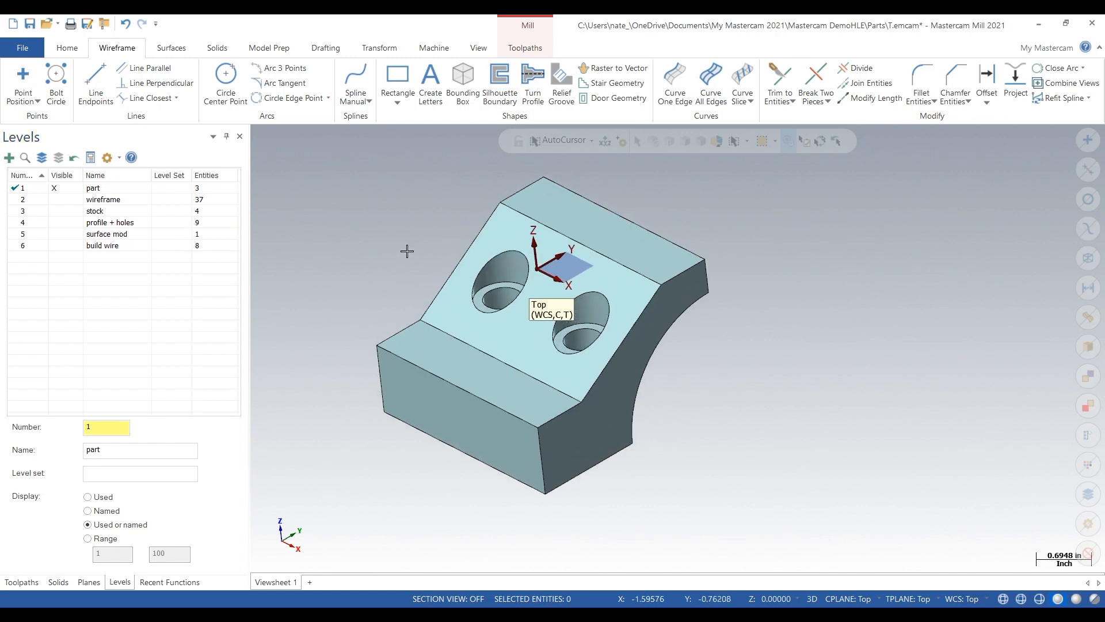